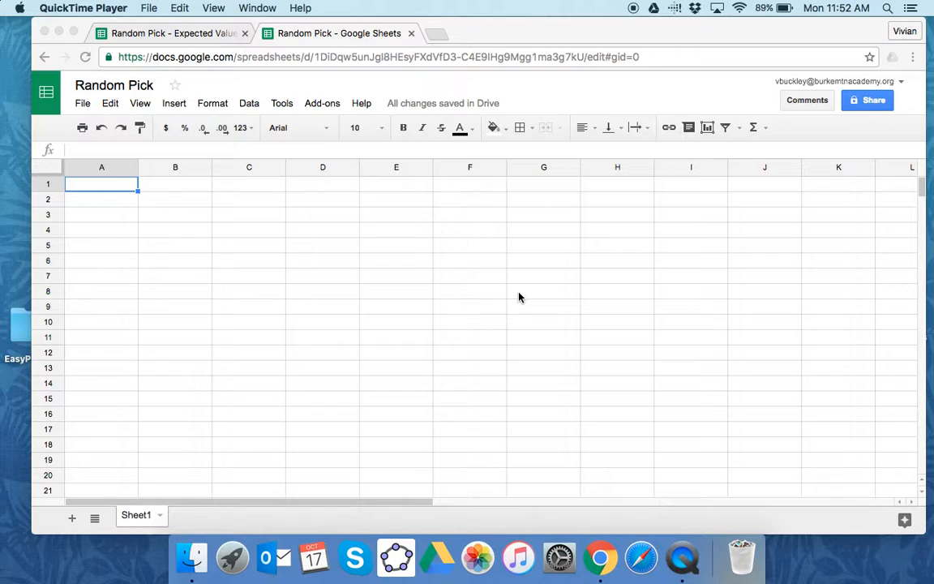
Enter the column heading "red or blue" in cell B1
{"action": "left_click", "coordinate": [183, 193]}
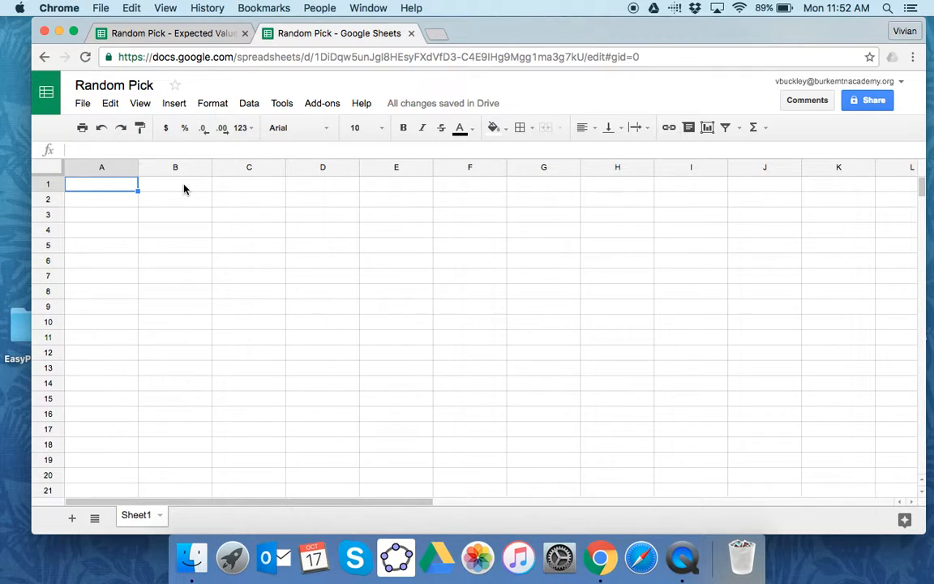
{"action": "left_click", "coordinate": [183, 189]}
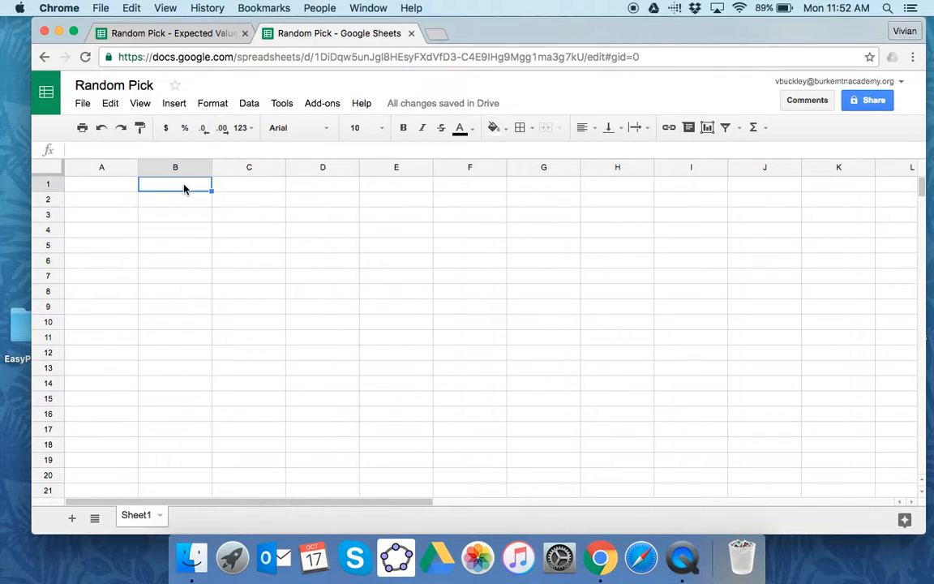
{"action": "type", "text": "red or blue"}
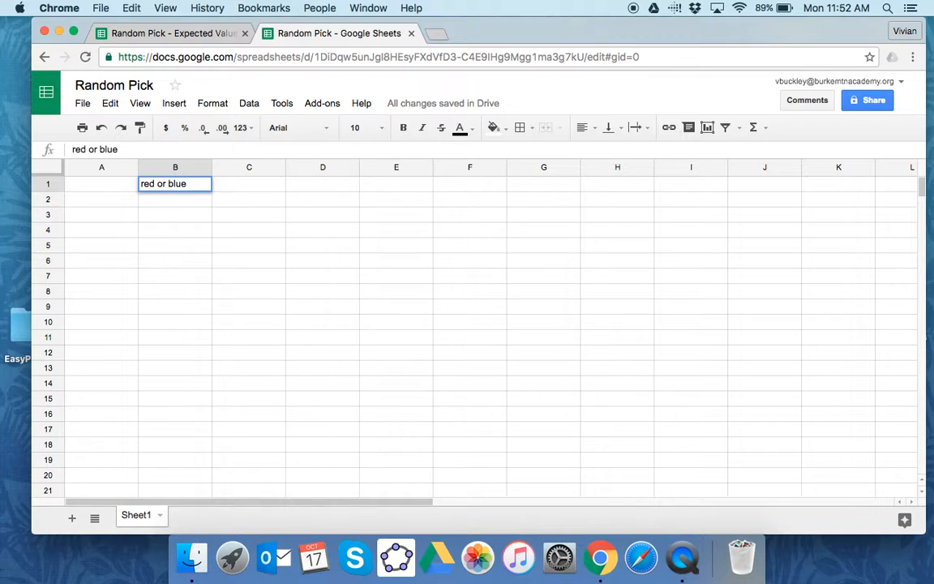
Enter "red" in cell B2, removing the autocompleted "or blue" from the entry
{"action": "left_click", "coordinate": [194, 205]}
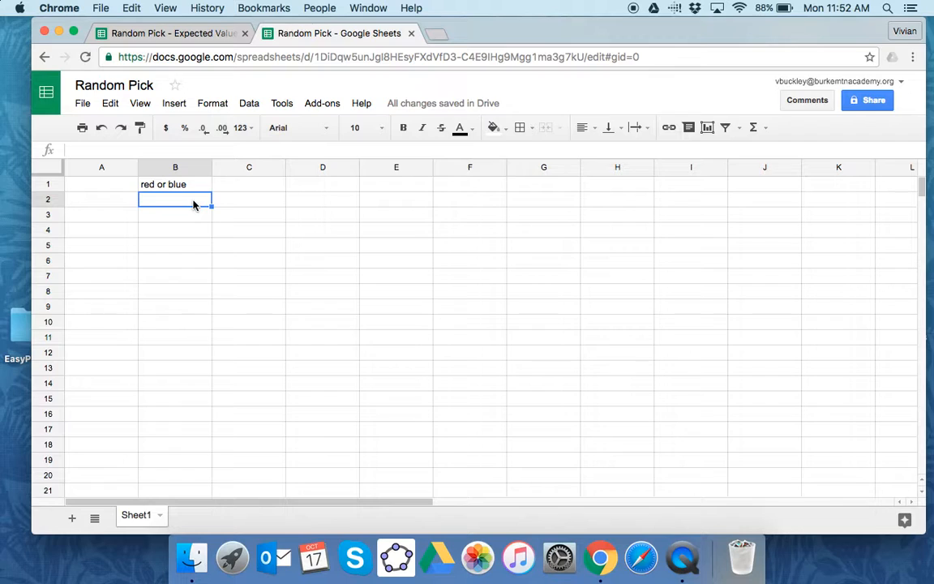
{"action": "type", "text": "red or blue"}
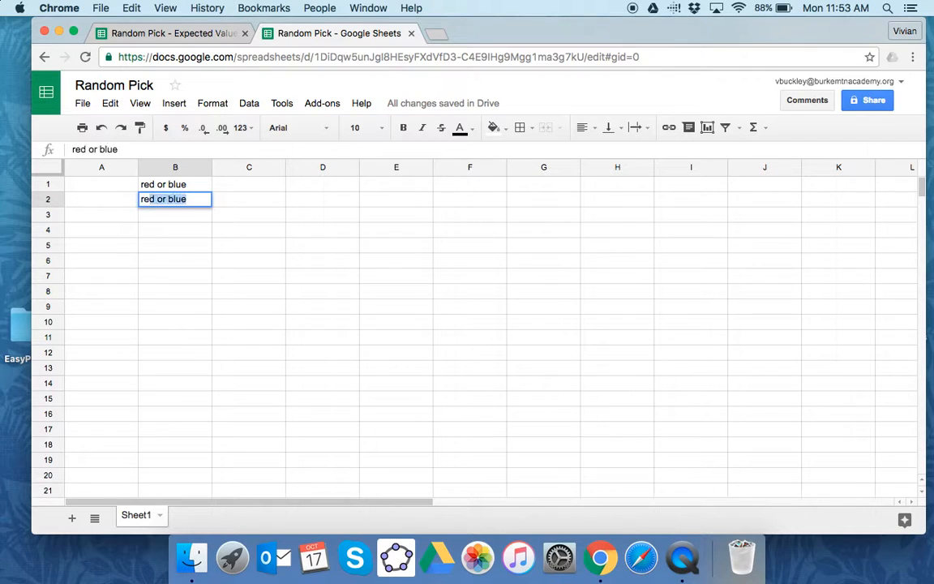
{"action": "key", "text": "Return"}
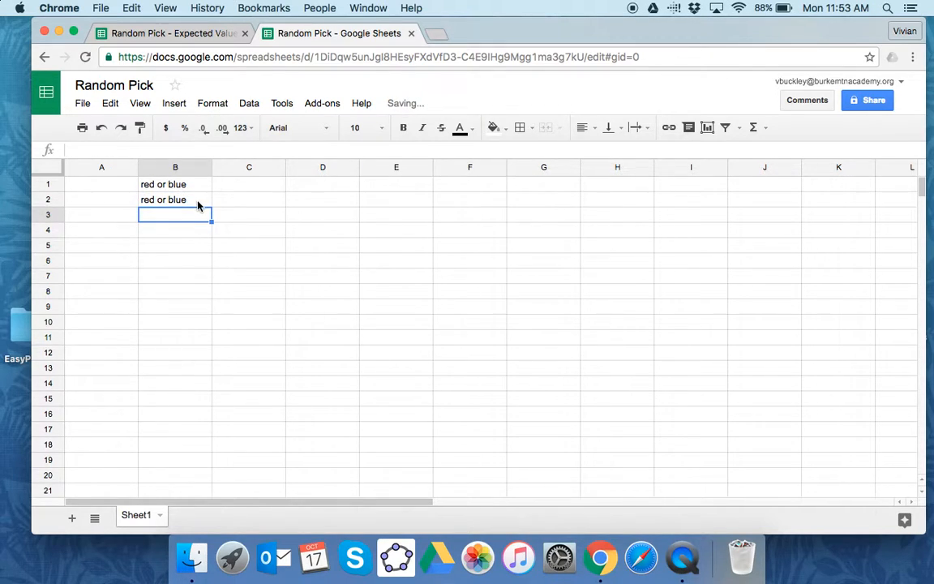
{"action": "left_click", "coordinate": [190, 199]}
{"action": "left_click", "coordinate": [127, 149]}
{"action": "key", "text": "BackSpace"}
{"action": "key", "text": "BackSpace"}
{"action": "key", "text": "BackSpace"}
{"action": "key", "text": "BackSpace"}
{"action": "key", "text": "BackSpace"}
{"action": "key", "text": "BackSpace"}
{"action": "key", "text": "BackSpace"}
{"action": "key", "text": "BackSpace"}
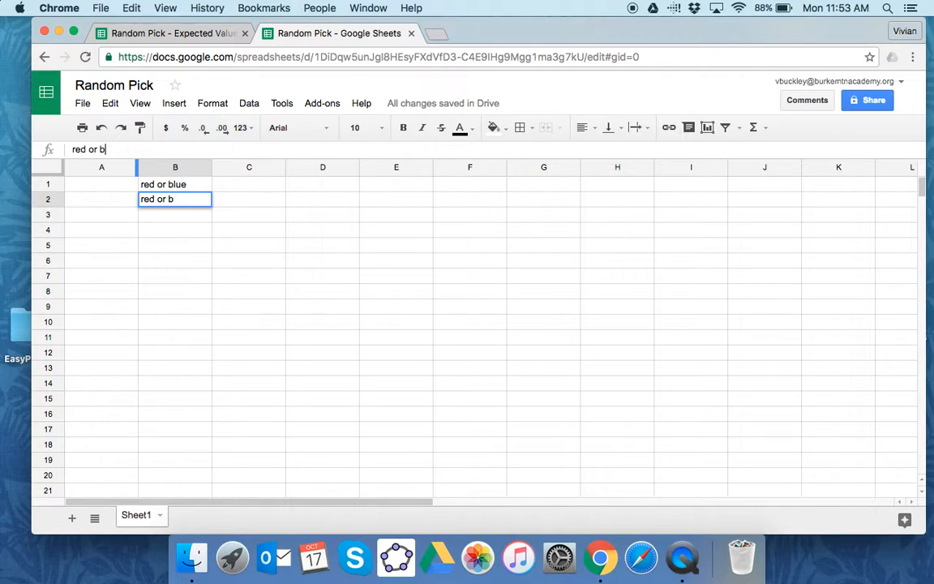
{"action": "key", "text": "Return"}
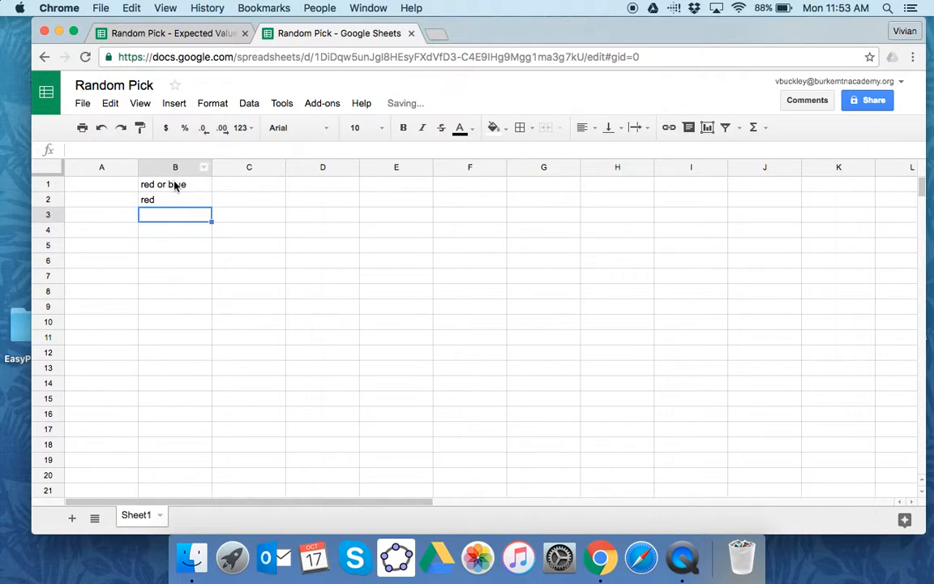
Fill "red" down column B from cell B2 through B41
{"action": "left_click", "coordinate": [188, 201]}
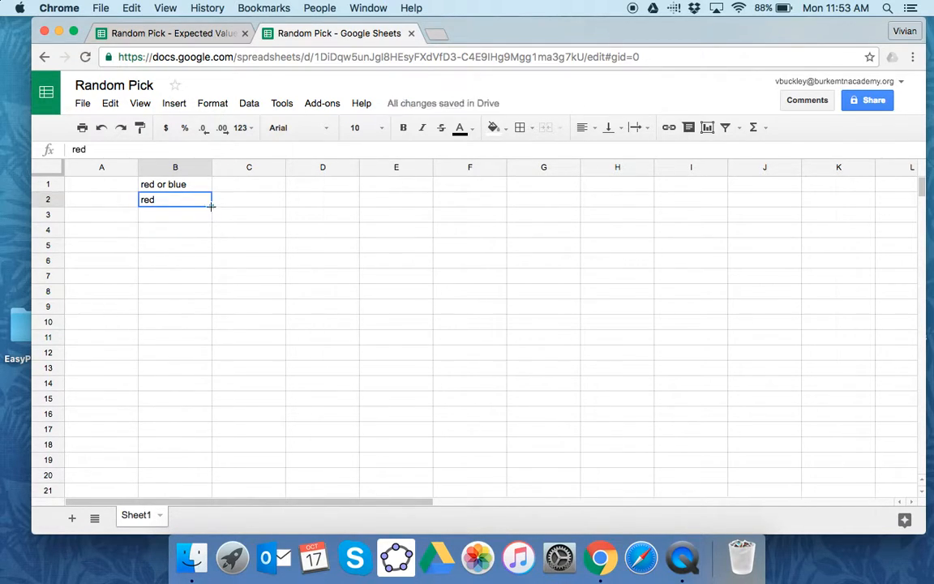
{"action": "left_click_drag", "start_coordinate": [210, 206], "coordinate": [203, 449]}
{"action": "left_click_drag", "start_coordinate": [203, 505], "coordinate": [202, 483]}
{"action": "left_click_drag", "start_coordinate": [198, 420], "coordinate": [198, 402]}
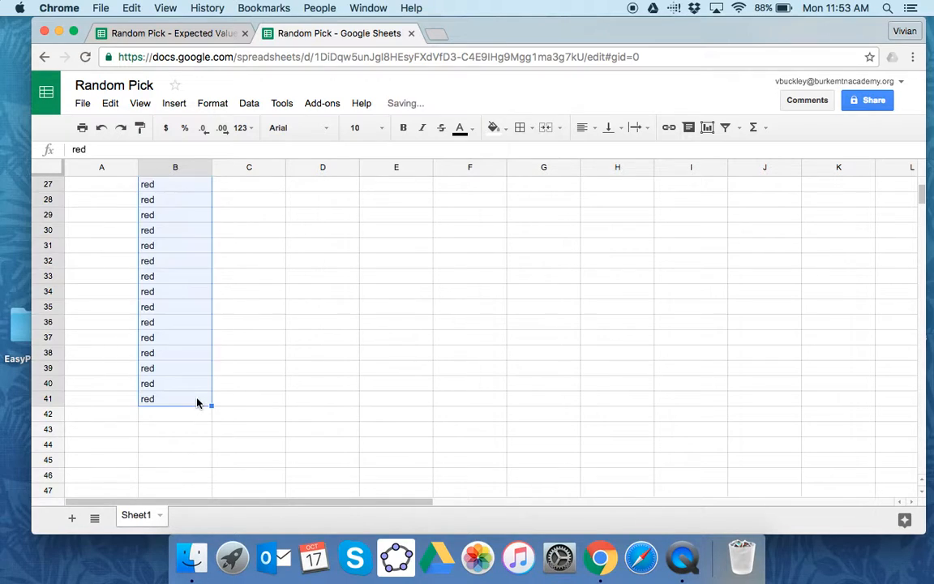
Enter "blue" in cell B42 and fill it down column B through B101
{"action": "left_click", "coordinate": [177, 420]}
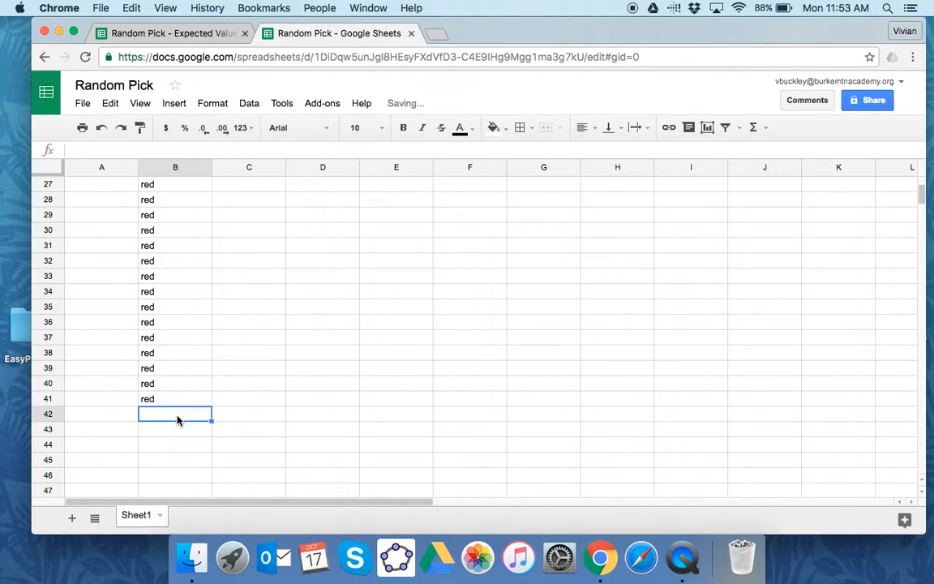
{"action": "type", "text": "blue"}
{"action": "key", "text": "Return"}
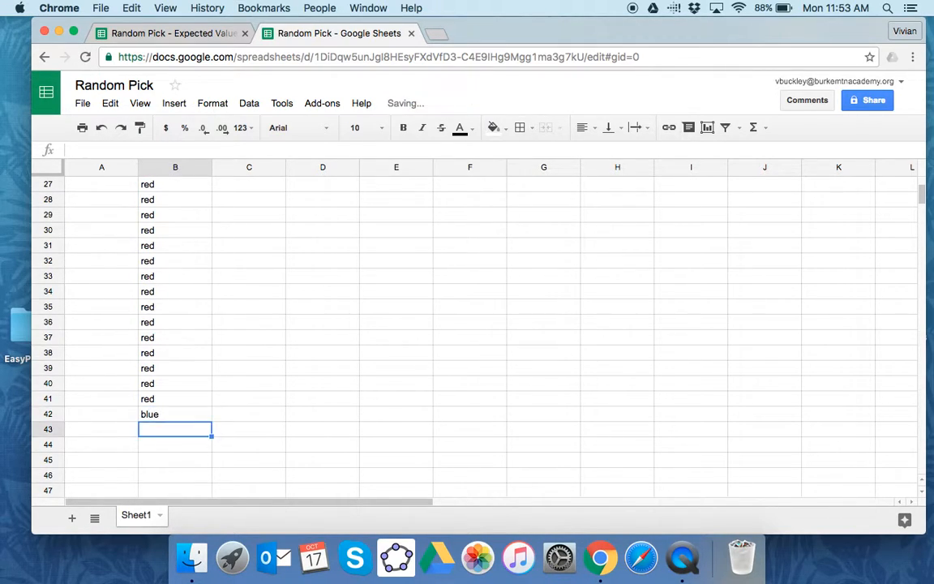
{"action": "left_click", "coordinate": [187, 417]}
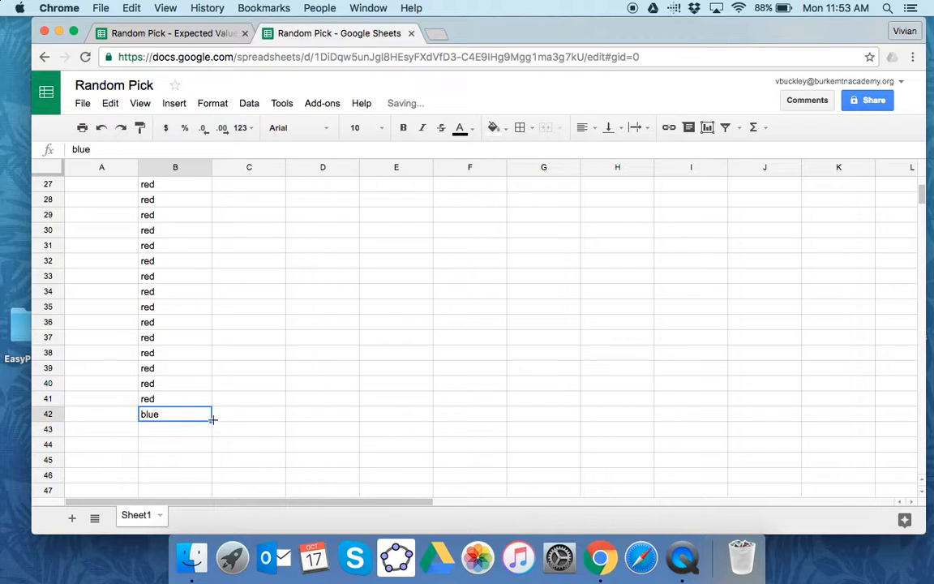
{"action": "left_click_drag", "start_coordinate": [212, 418], "coordinate": [200, 475]}
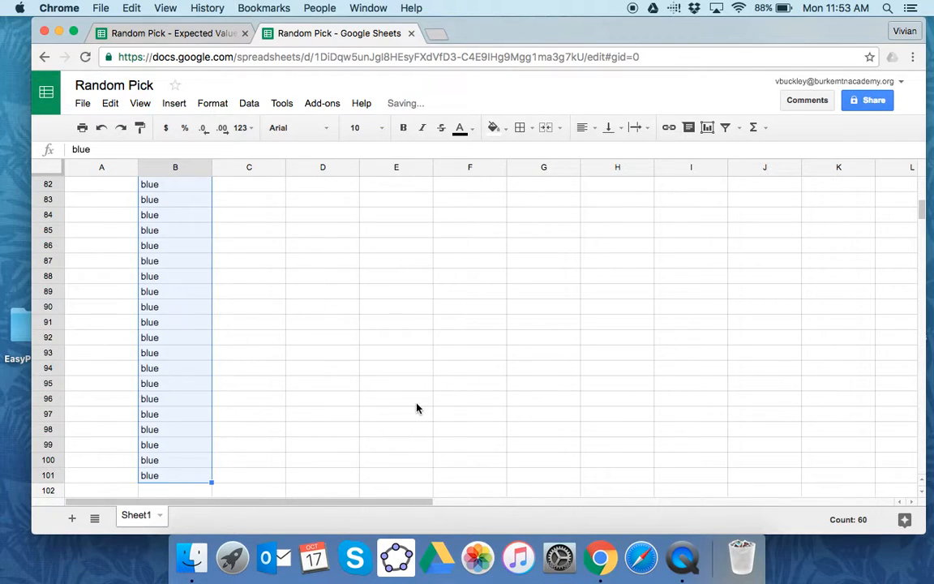
Enter the column heading "random" in cell A1
{"action": "scroll", "coordinate": [417, 407], "scroll_direction": "up", "scroll_amount": 15}
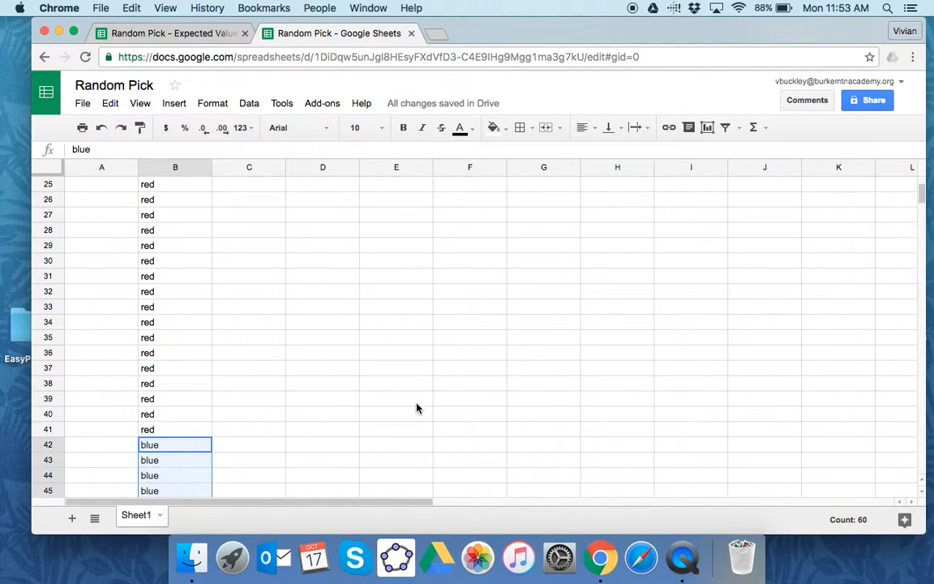
{"action": "scroll", "coordinate": [417, 407], "scroll_direction": "up", "scroll_amount": 8}
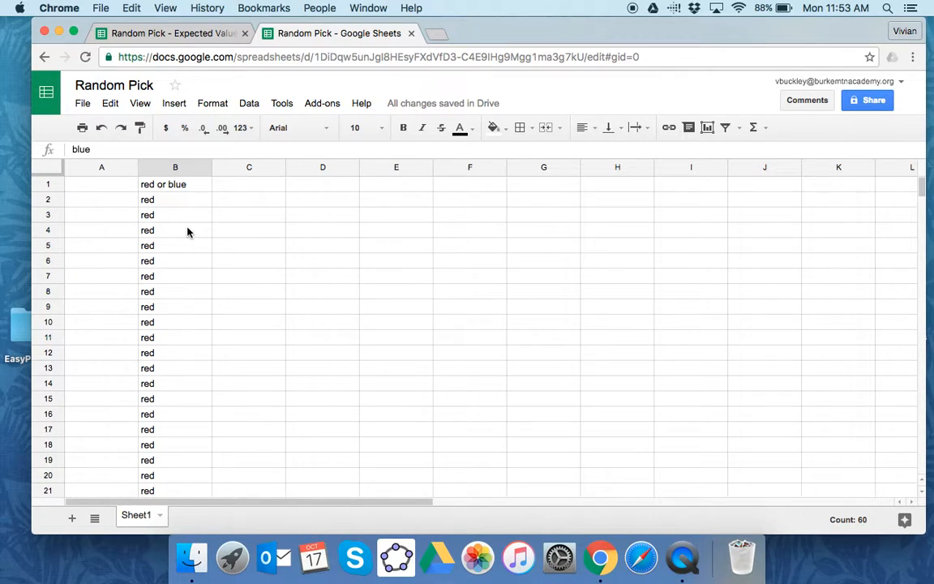
{"action": "left_click", "coordinate": [122, 187]}
{"action": "type", "text": "random"}
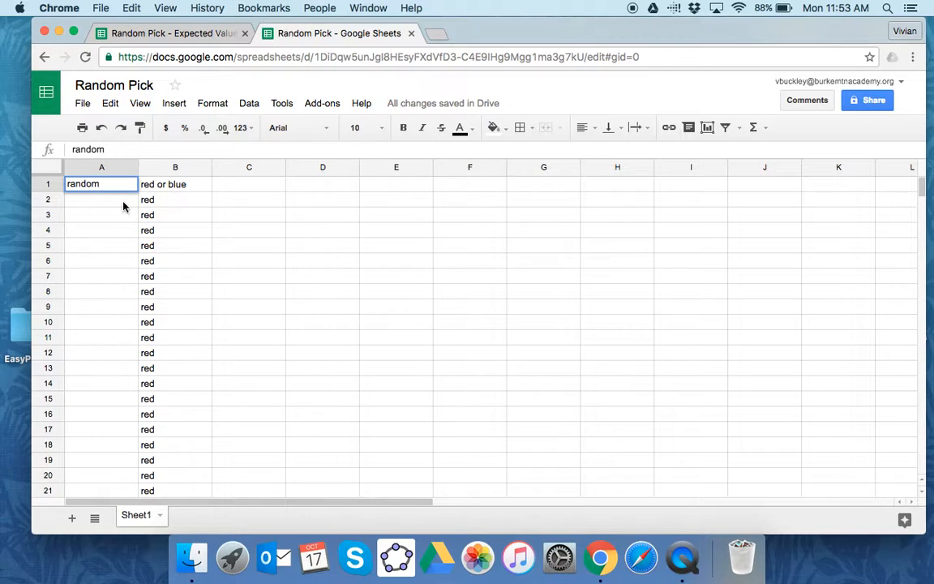
{"action": "key", "text": "Return"}
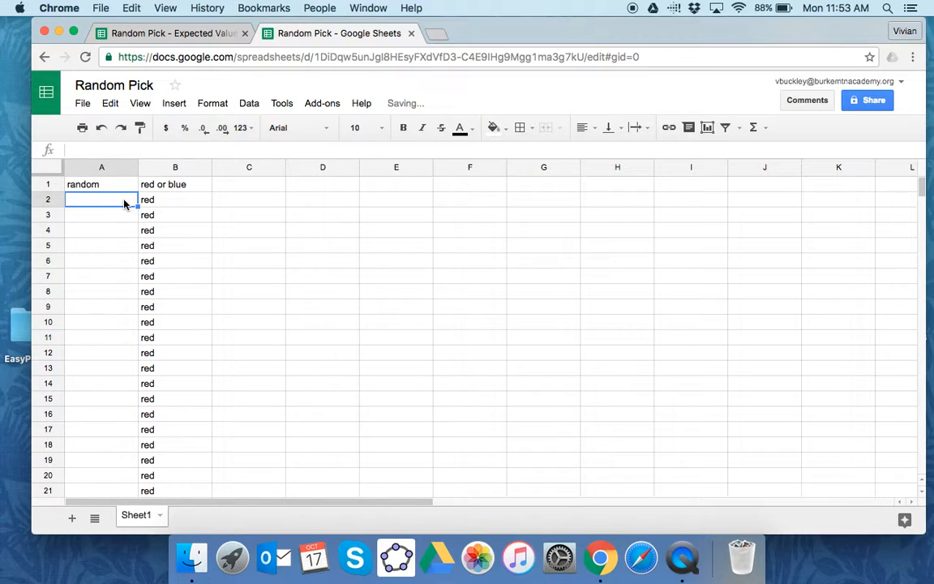
Enter the formula =rand() in cell A2
{"action": "type", "text": "=r"}
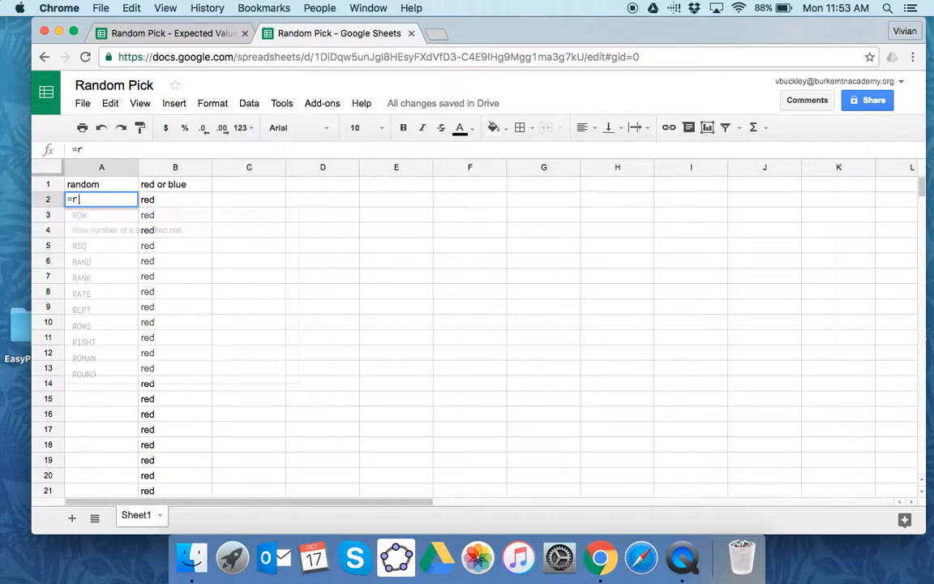
{"action": "type", "text": "and"}
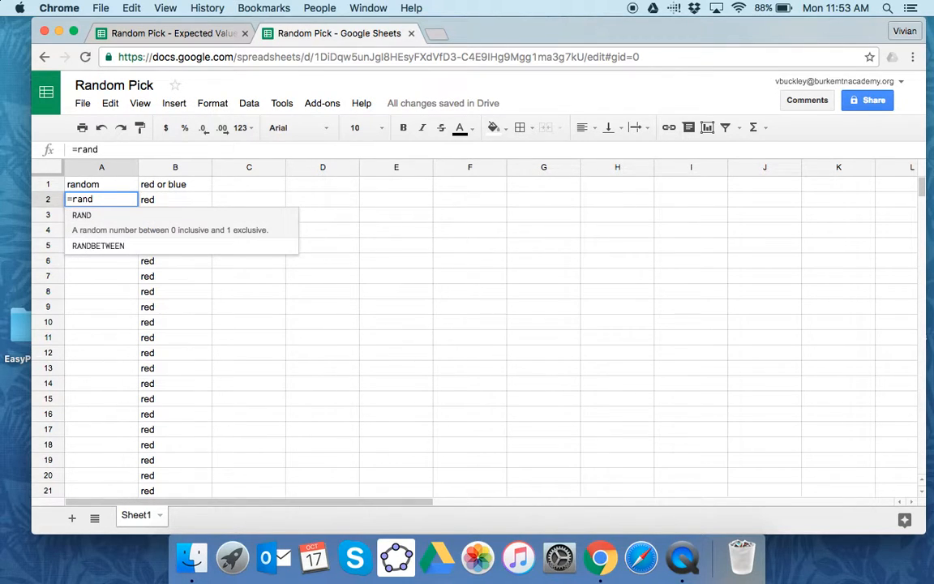
{"action": "type", "text": "()"}
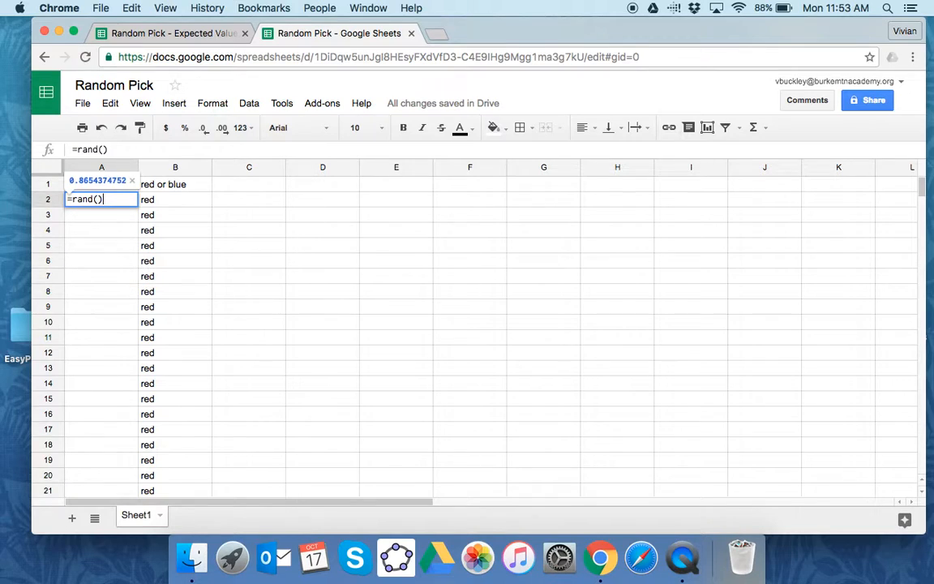
{"action": "key", "text": "Return"}
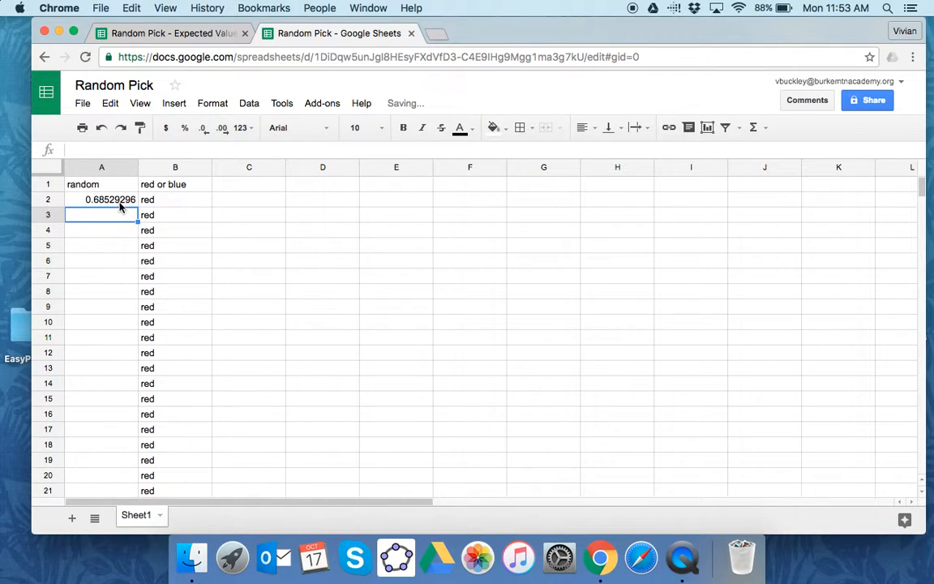
Fill the =rand() formula from A2 down column A alongside all the red and blue entries
{"action": "left_click", "coordinate": [119, 203]}
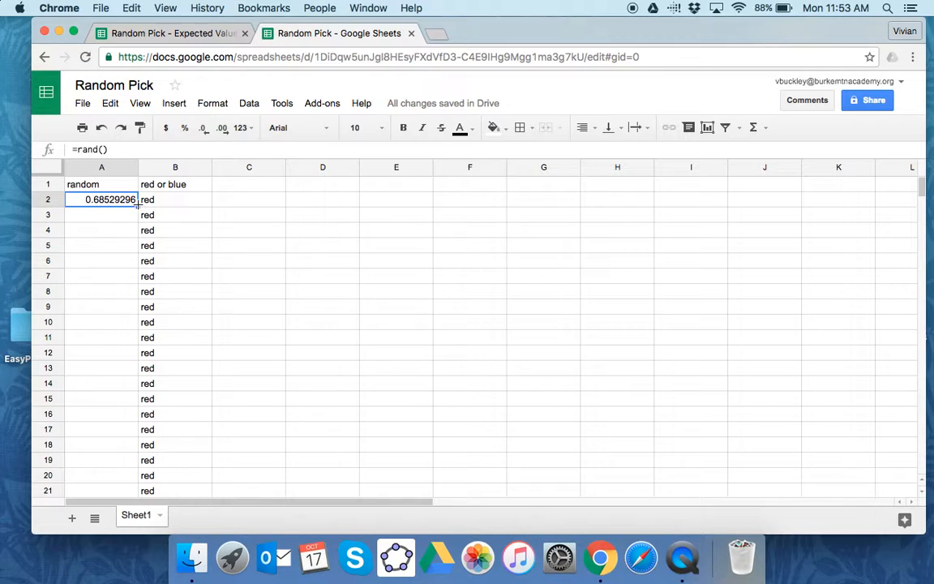
{"action": "double_click", "coordinate": [138, 206]}
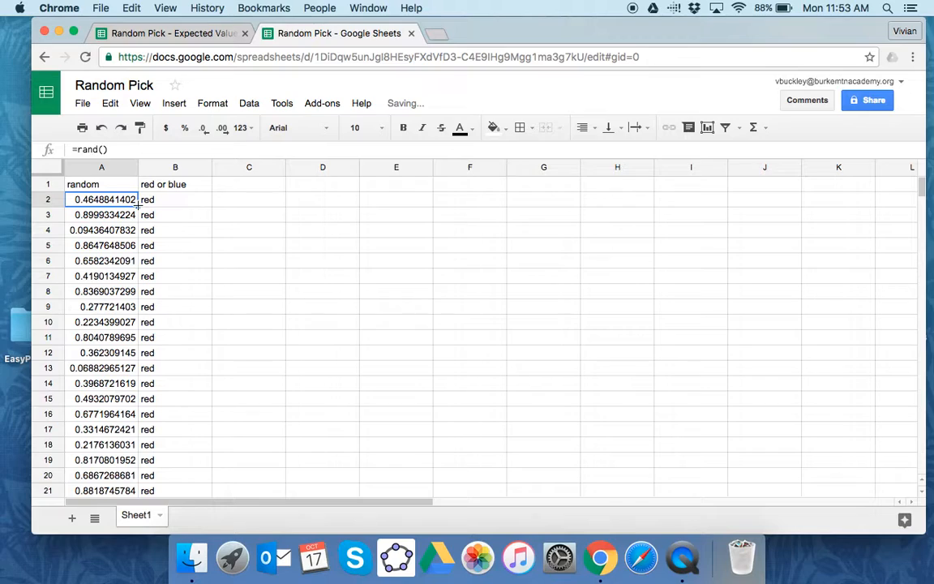
{"action": "scroll", "coordinate": [335, 306], "scroll_direction": "down", "scroll_amount": 3}
{"action": "scroll", "coordinate": [335, 307], "scroll_direction": "down", "scroll_amount": 20}
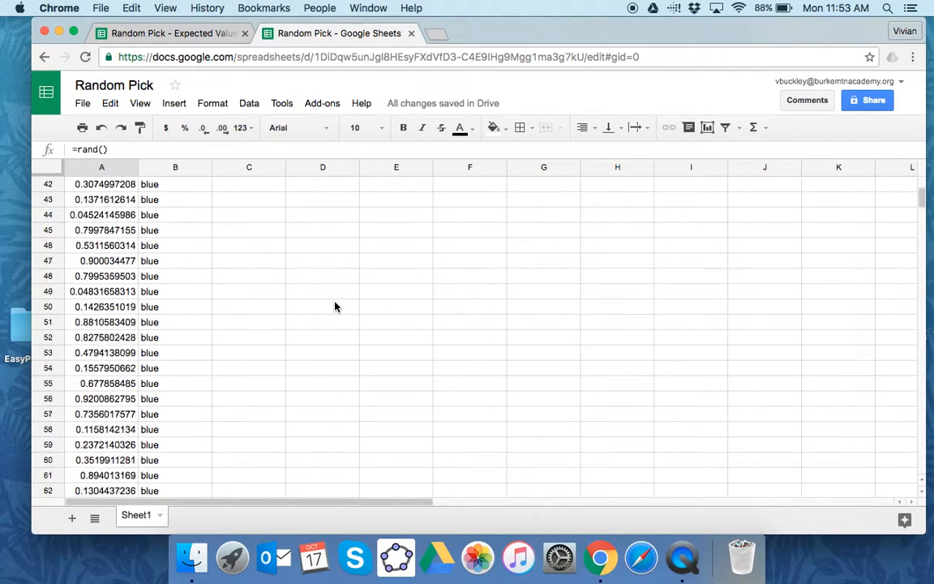
{"action": "scroll", "coordinate": [335, 306], "scroll_direction": "up", "scroll_amount": 20}
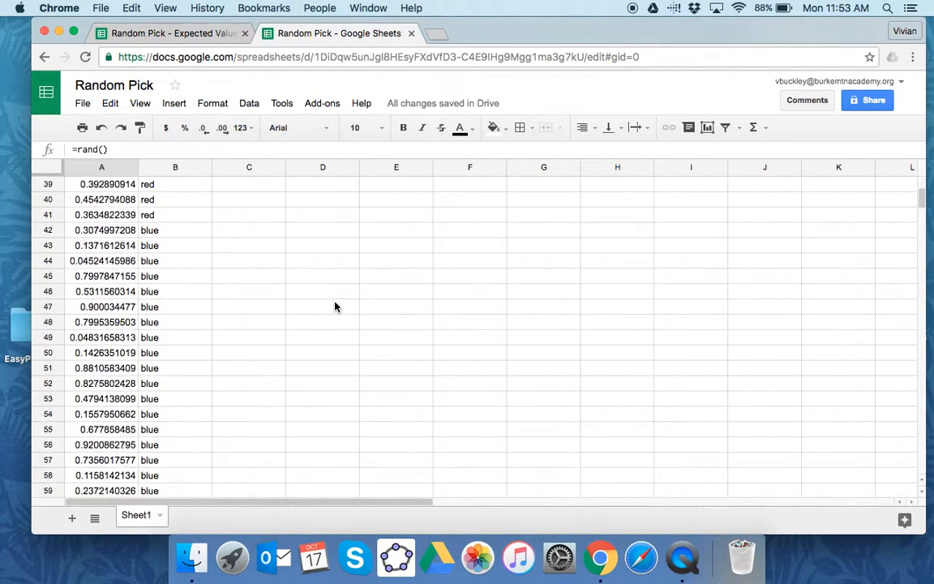
Sort the range of columns A and B by "random" in A → Z order, treating the first row as a header
{"action": "left_click", "coordinate": [112, 168]}
{"action": "left_click_drag", "start_coordinate": [112, 168], "coordinate": [163, 175]}
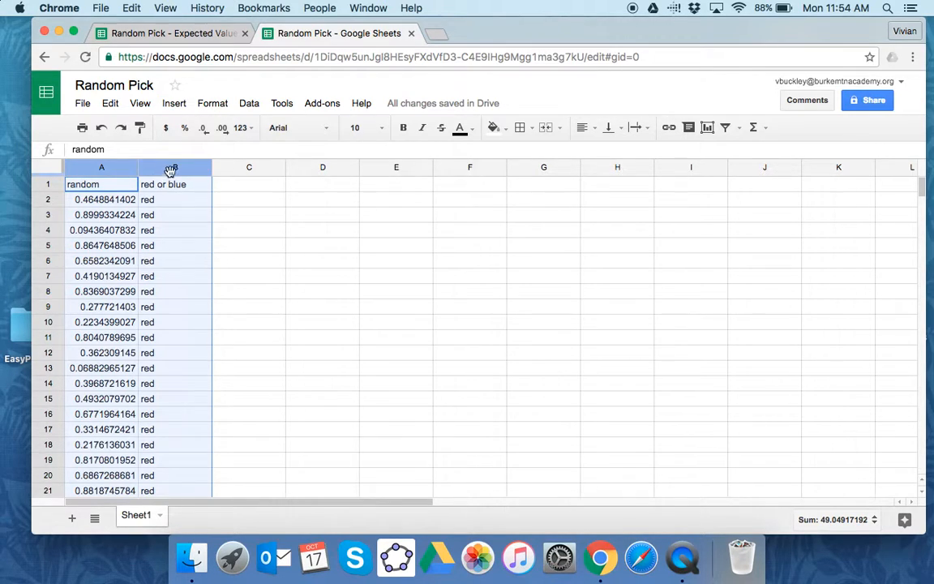
{"action": "left_click", "coordinate": [249, 103]}
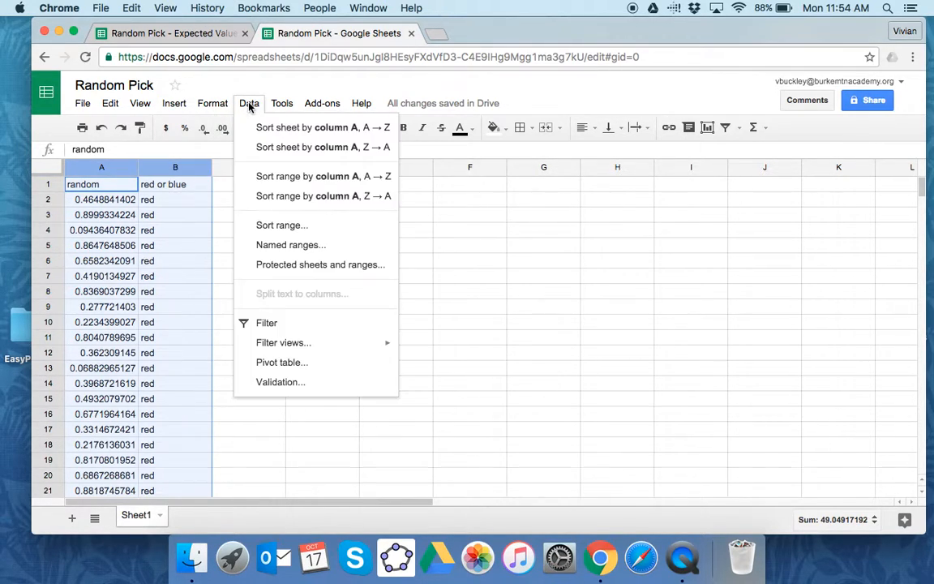
{"action": "left_click", "coordinate": [280, 227]}
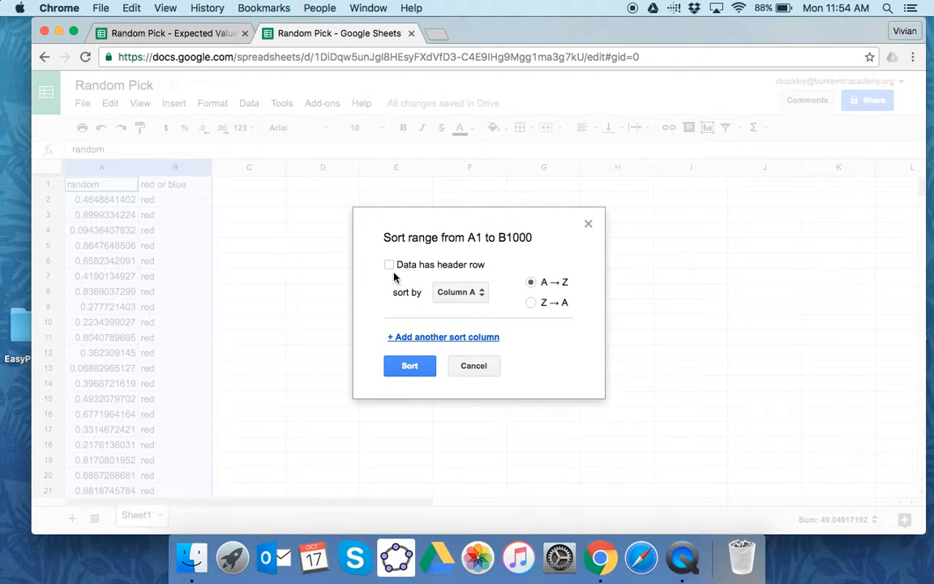
{"action": "left_click", "coordinate": [389, 266]}
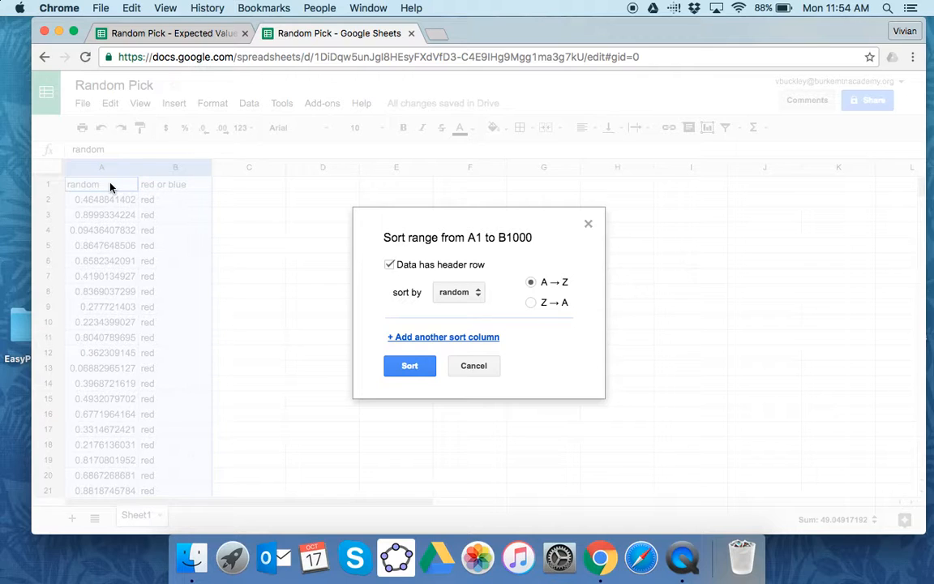
{"action": "left_click", "coordinate": [409, 365]}
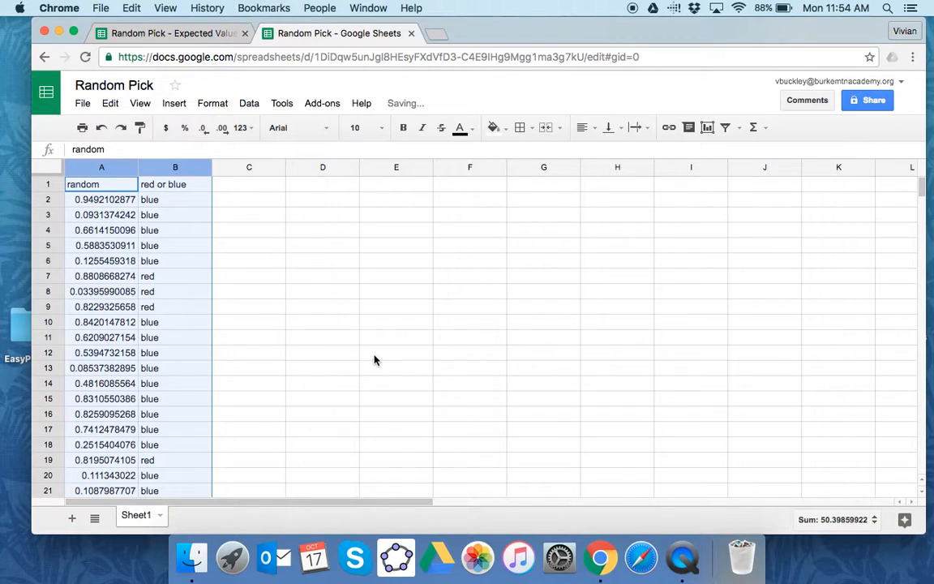
Fill "blue" from B2 down through B11 and put an outer border around those ten cells
{"action": "left_click", "coordinate": [197, 201]}
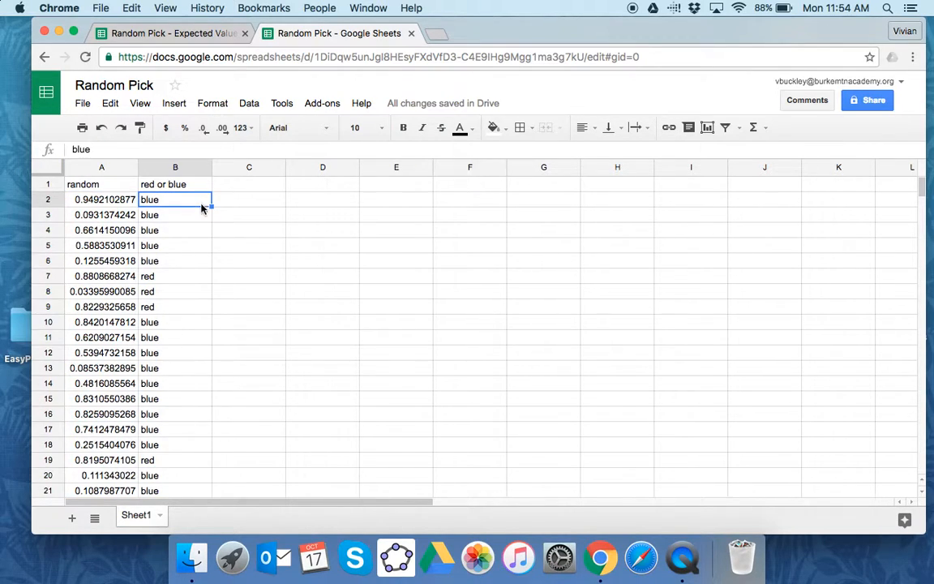
{"action": "left_click_drag", "start_coordinate": [211, 206], "coordinate": [211, 339]}
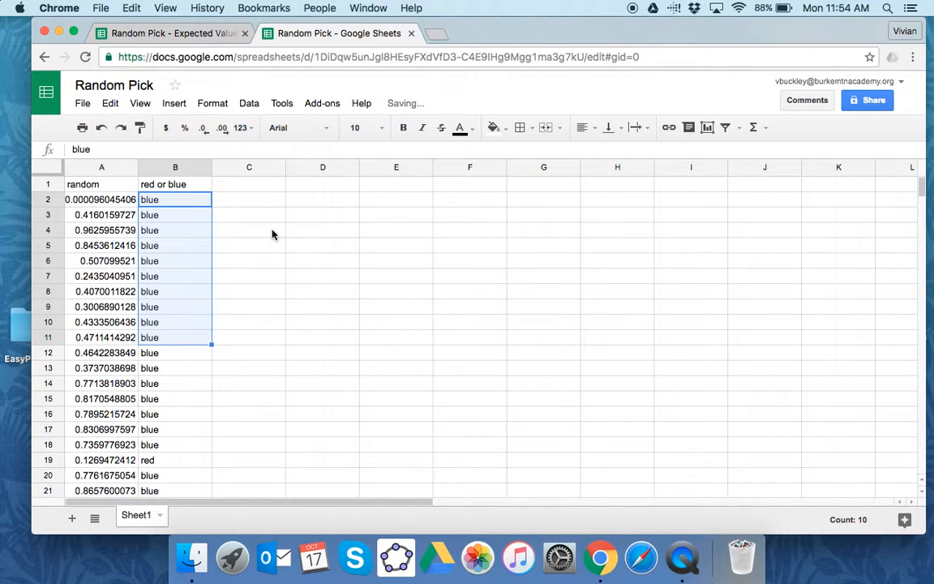
{"action": "left_click", "coordinate": [531, 129]}
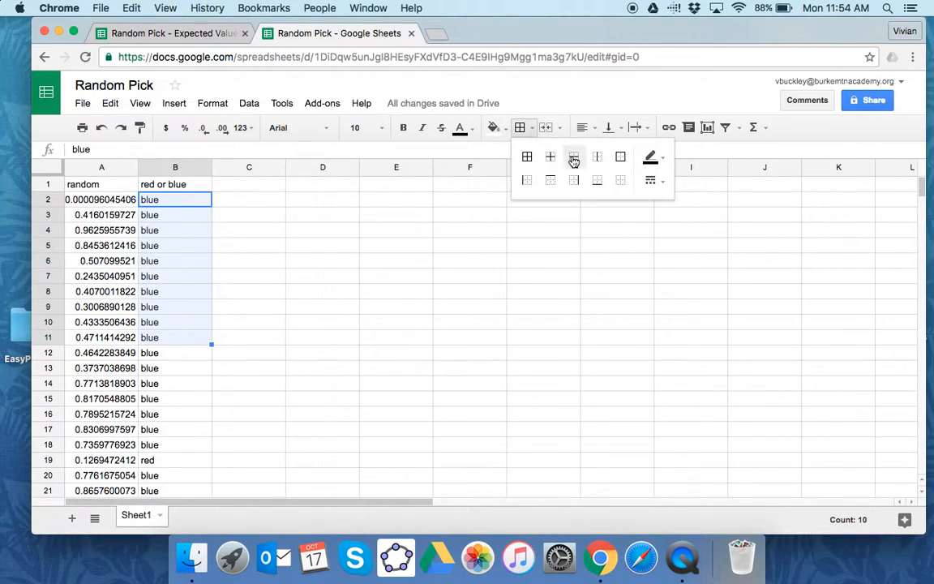
{"action": "left_click", "coordinate": [620, 156]}
{"action": "left_click", "coordinate": [474, 291]}
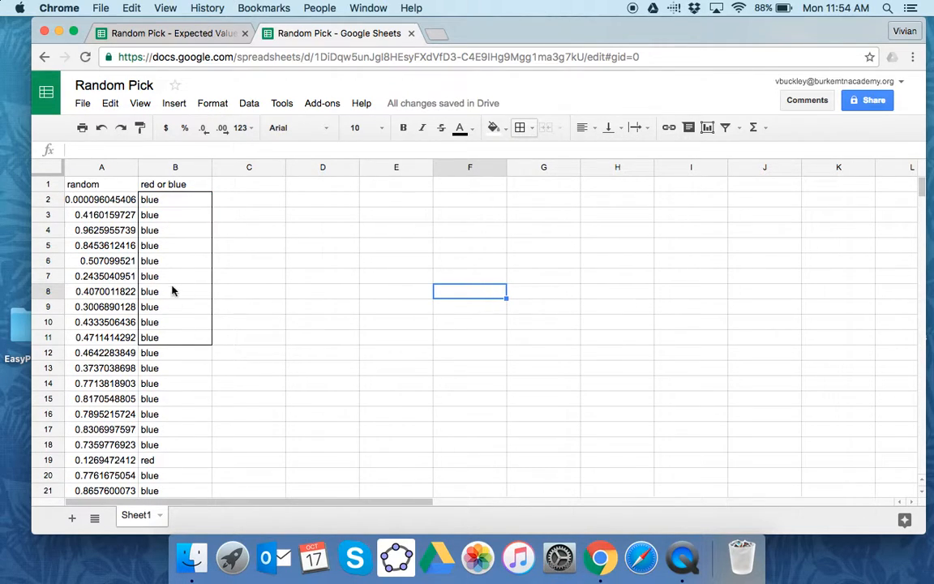
Enter the formula =countif(B2:B11,red) in cell C2 to count the red entries among the ten bordered cells
{"action": "left_click", "coordinate": [275, 206]}
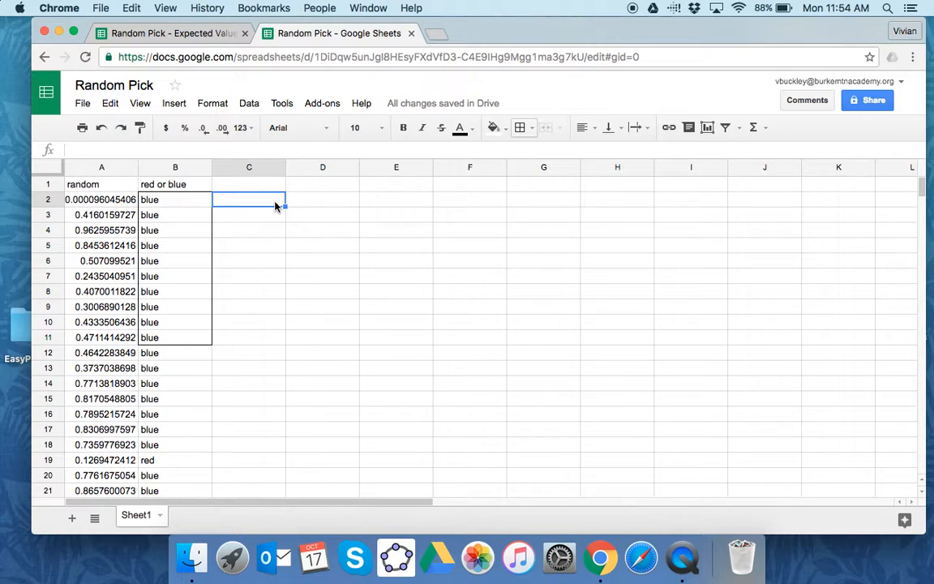
{"action": "type", "text": "=count"}
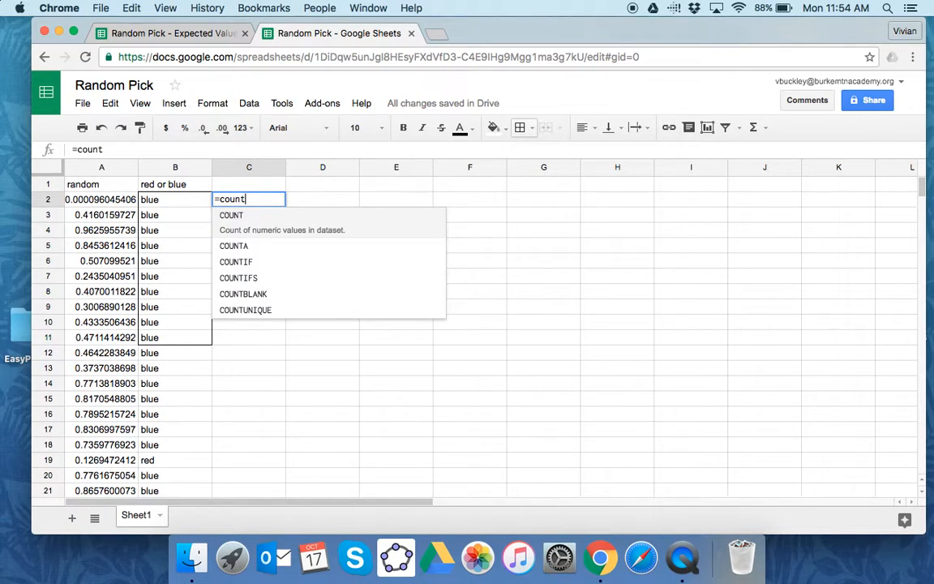
{"action": "type", "text": "if("}
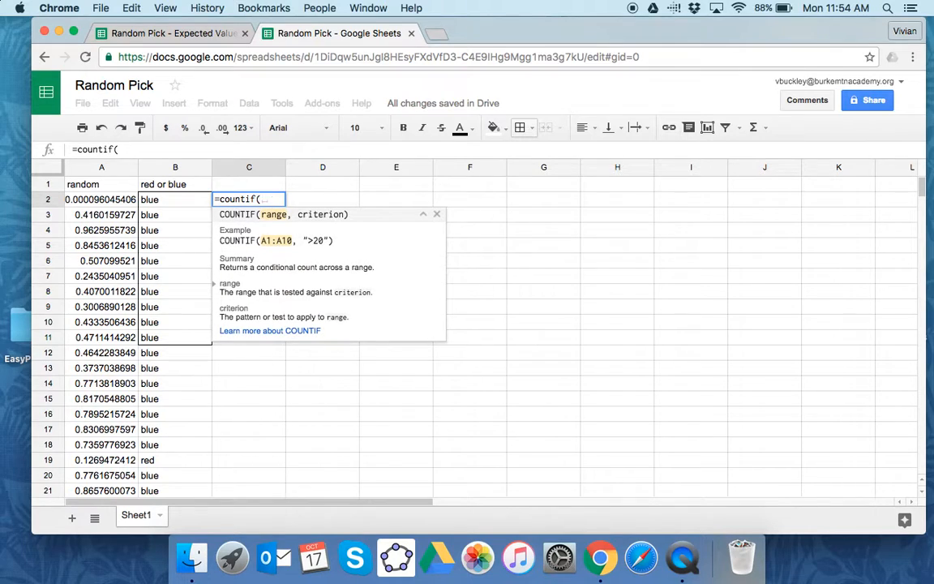
{"action": "left_click_drag", "start_coordinate": [203, 205], "coordinate": [209, 347]}
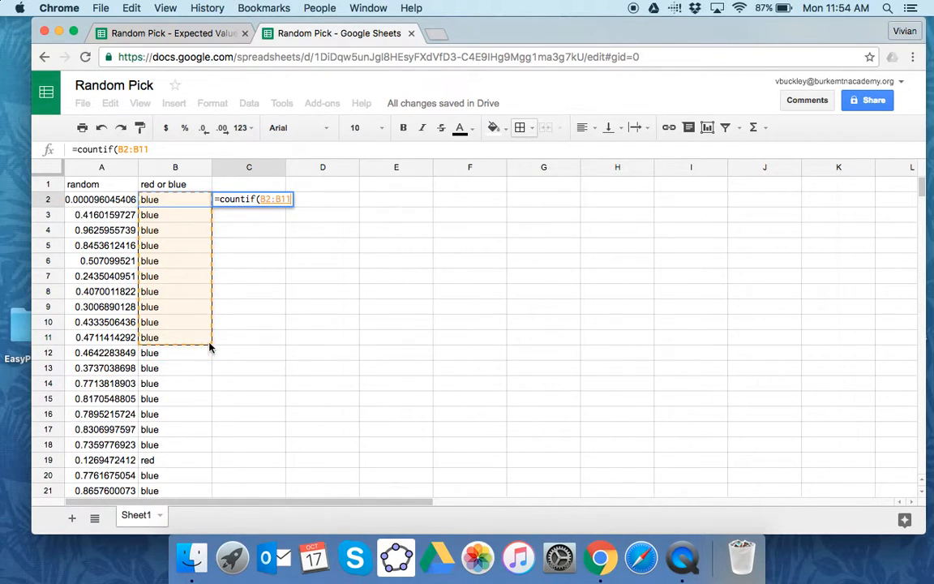
{"action": "type", "text": ","}
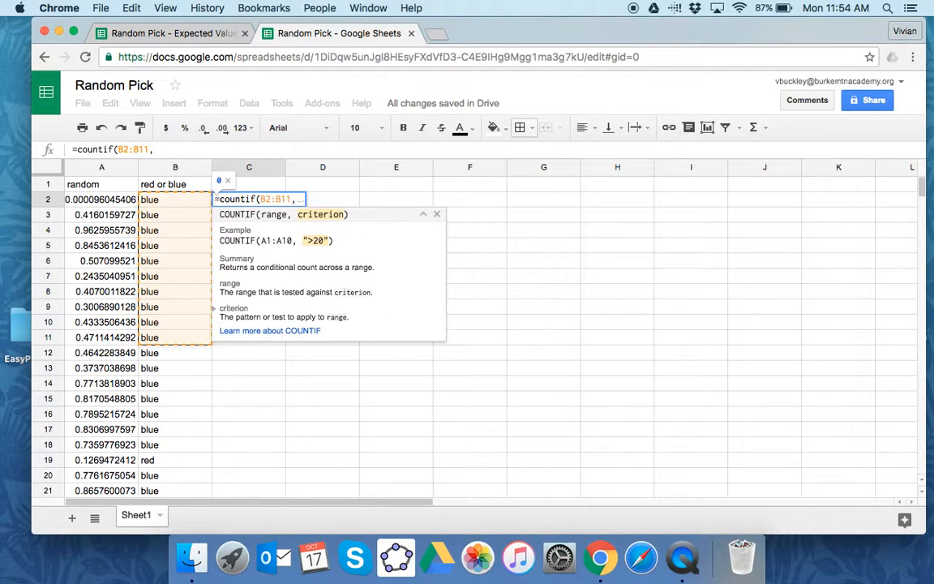
{"action": "type", "text": "red)"}
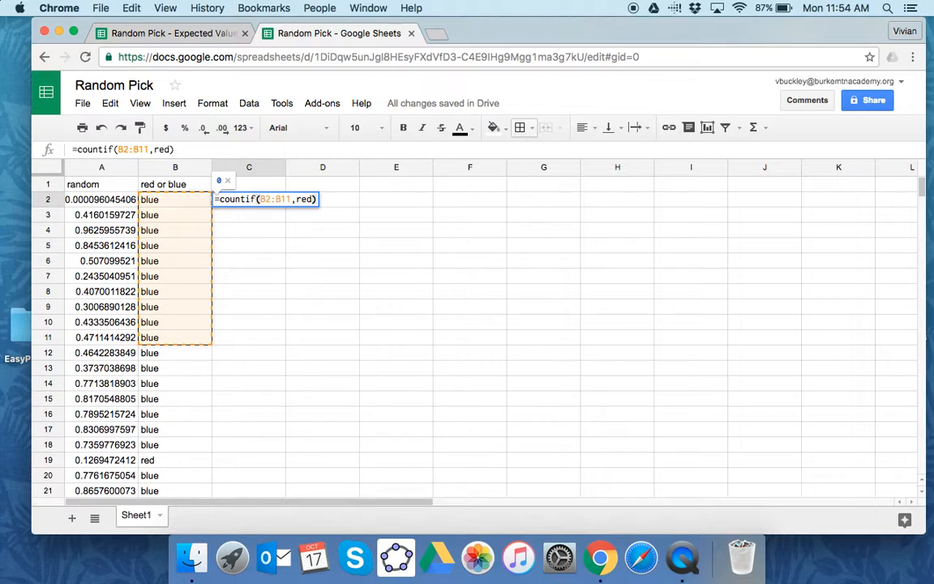
{"action": "key", "text": "Return"}
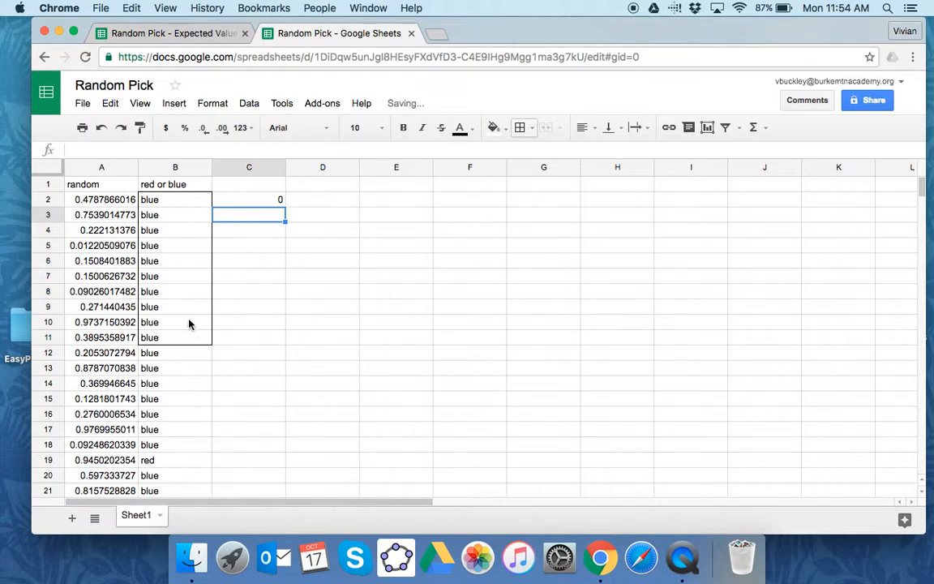
{"action": "left_click", "coordinate": [260, 201]}
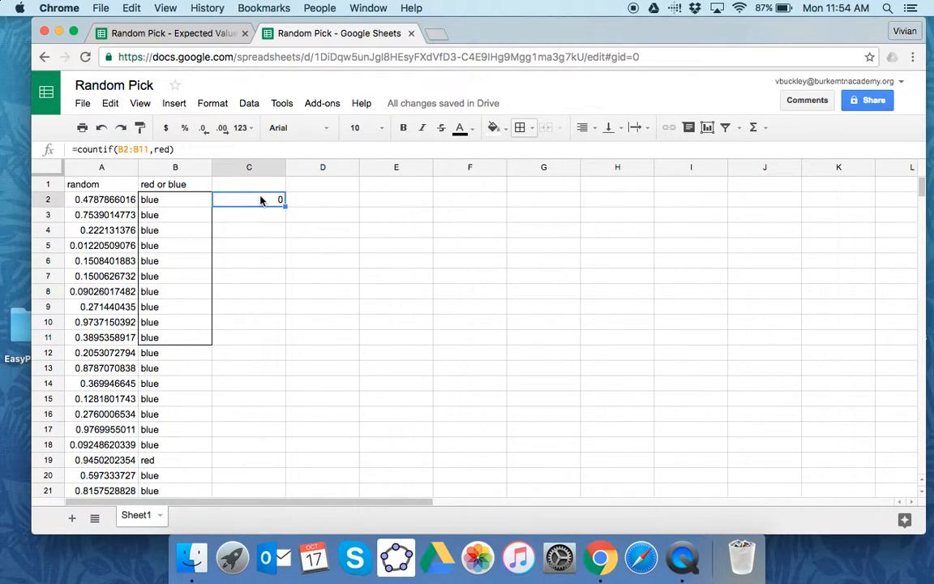
Sort columns A and B by "random" in A → Z order, treating the first row as a header
{"action": "left_click_drag", "start_coordinate": [101, 167], "coordinate": [162, 172]}
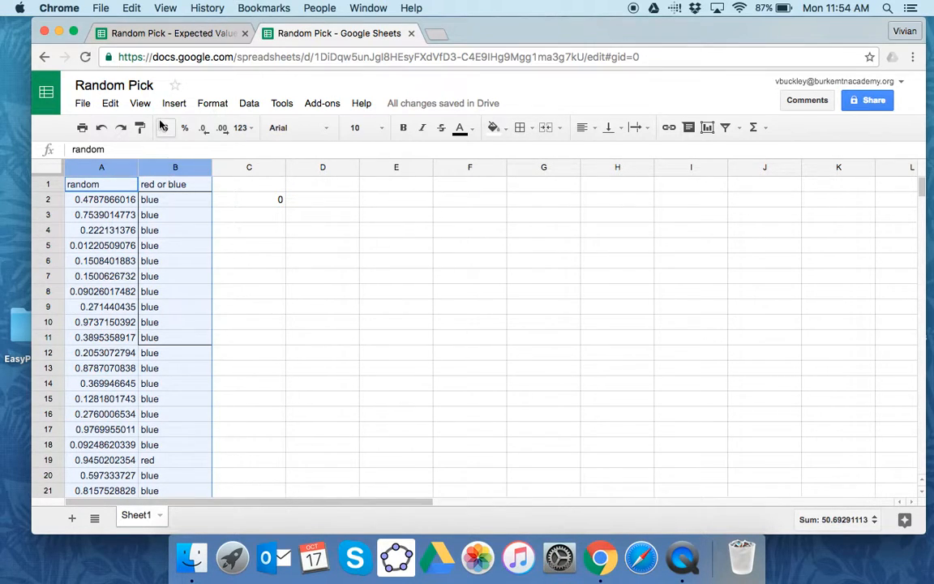
{"action": "left_click", "coordinate": [250, 104]}
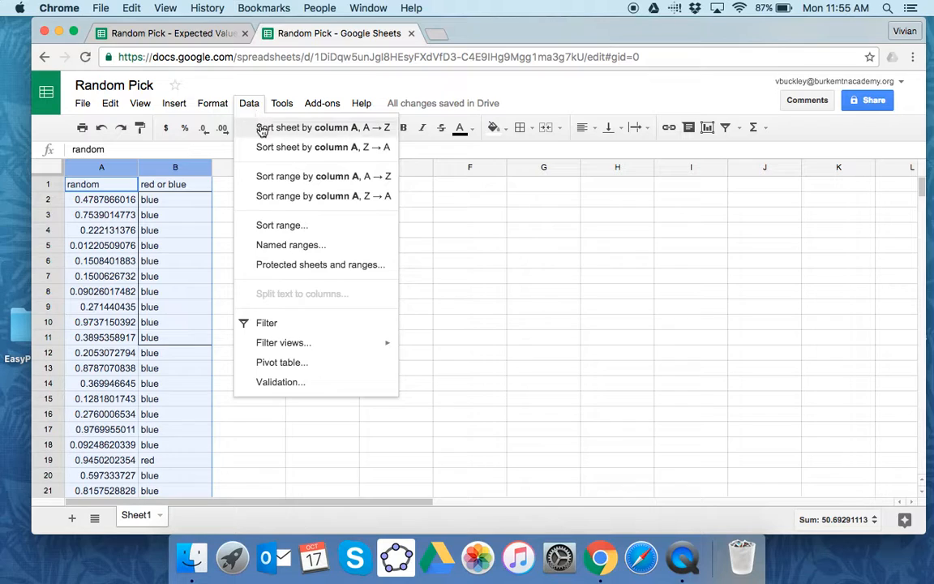
{"action": "left_click", "coordinate": [280, 227]}
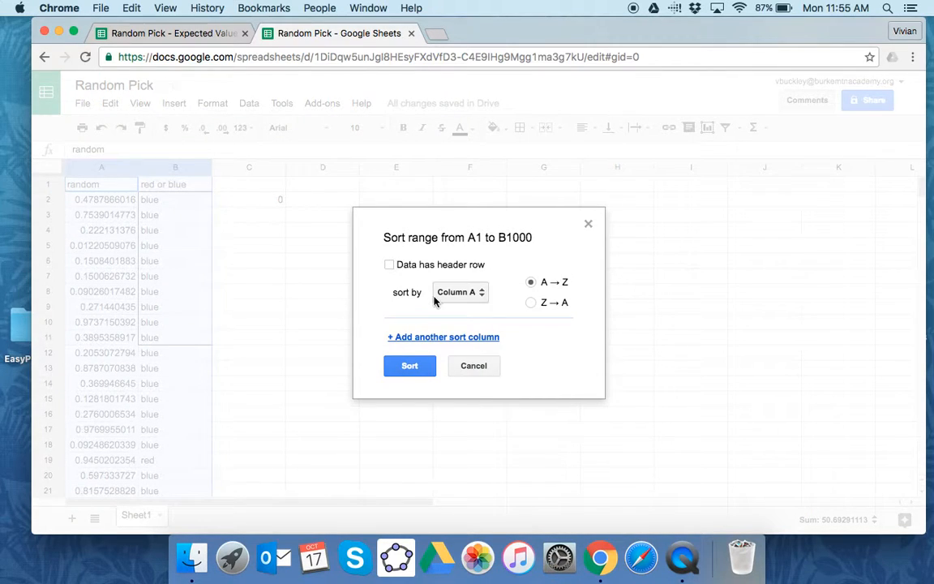
{"action": "left_click", "coordinate": [390, 265]}
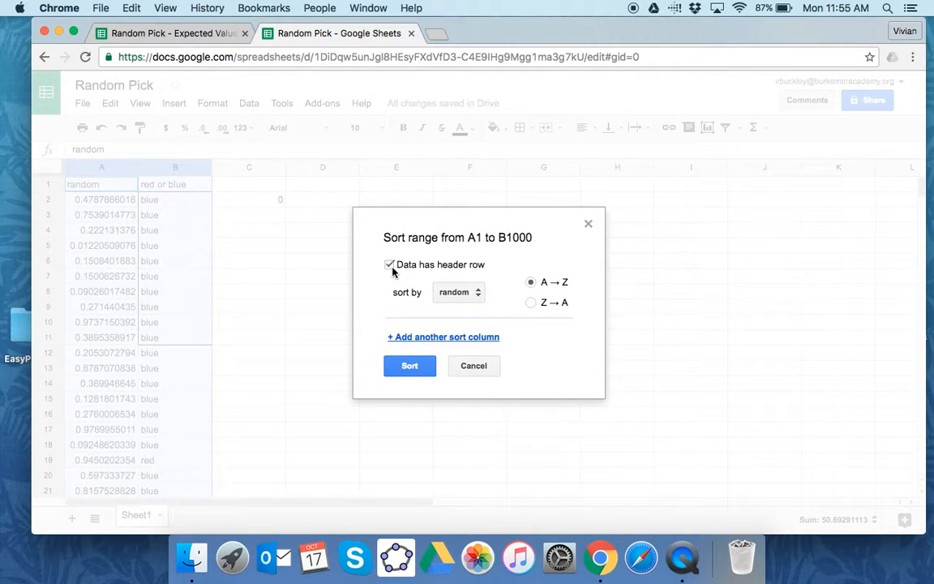
{"action": "left_click", "coordinate": [411, 367]}
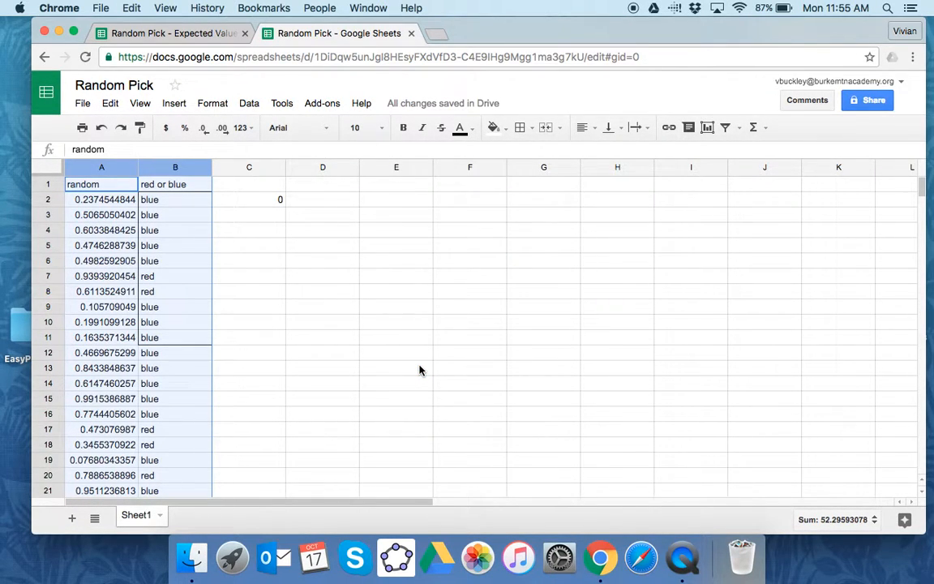
Put quotation marks around the criterion in cell C2 so the formula reads =countif(B2:B11,"red")
{"action": "left_click", "coordinate": [268, 205]}
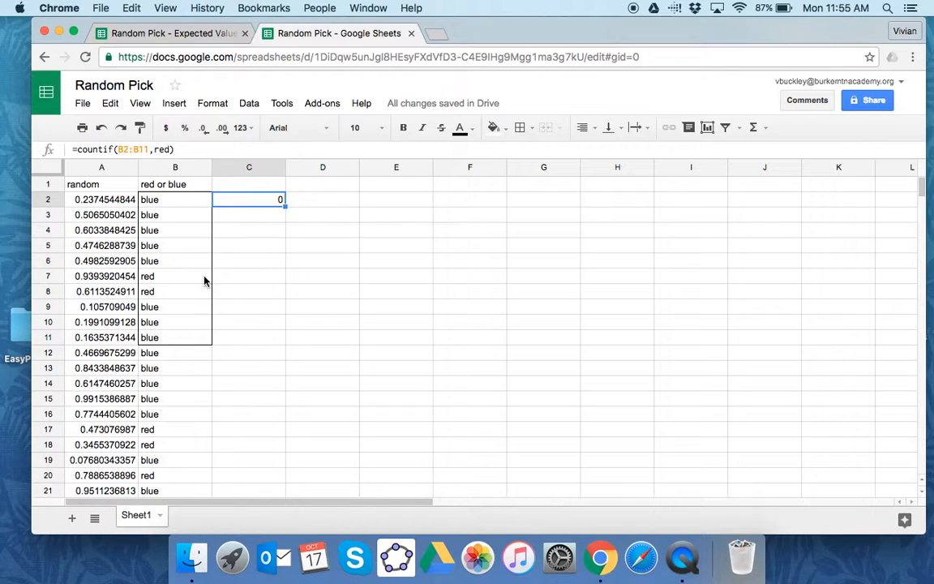
{"action": "left_click", "coordinate": [172, 150]}
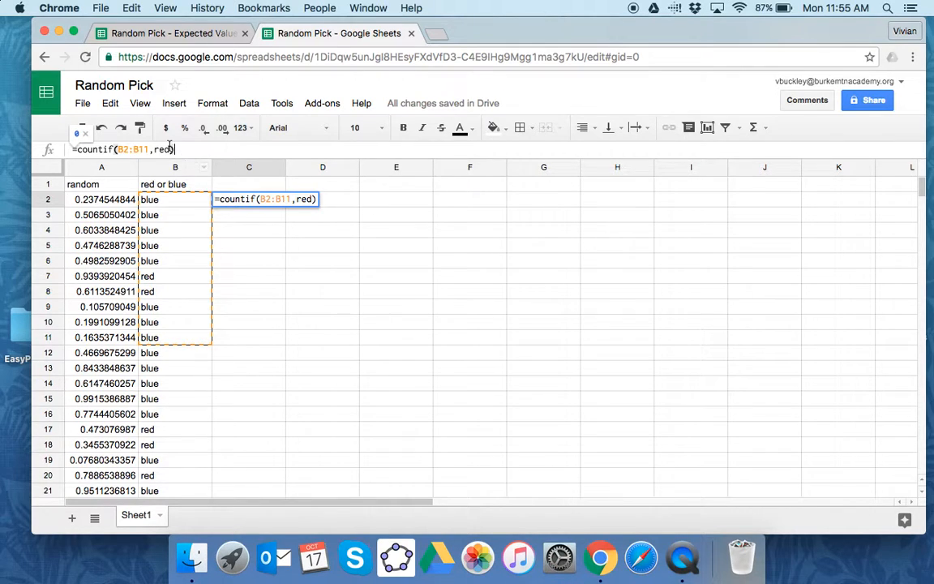
{"action": "key", "text": "Left"}
{"action": "key", "text": "Left"}
{"action": "key", "text": "Left"}
{"action": "key", "text": "Left"}
{"action": "type", "text": "\""}
{"action": "key", "text": "Right"}
{"action": "key", "text": "Right"}
{"action": "key", "text": "Right"}
{"action": "type", "text": "\"red"}
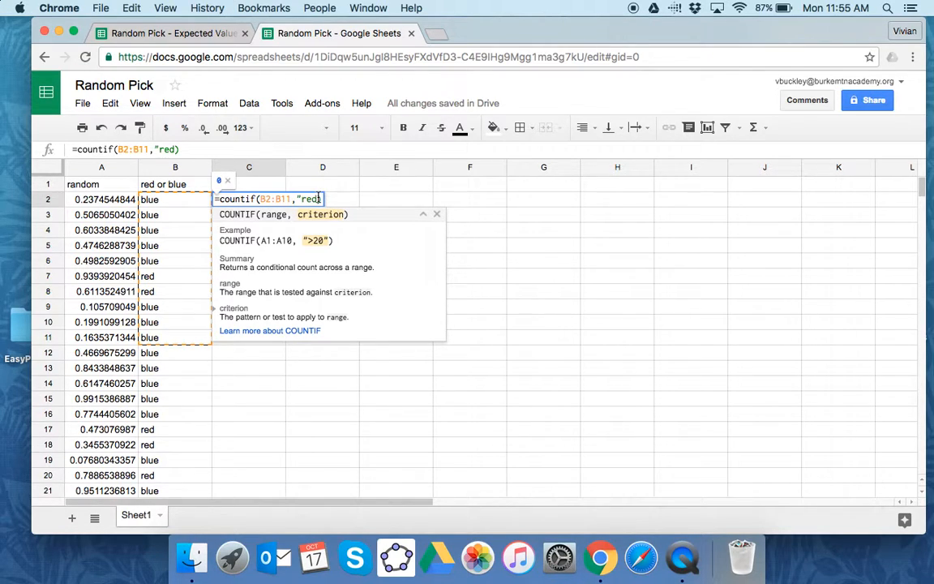
{"action": "type", "text": "\""}
{"action": "key", "text": "Return"}
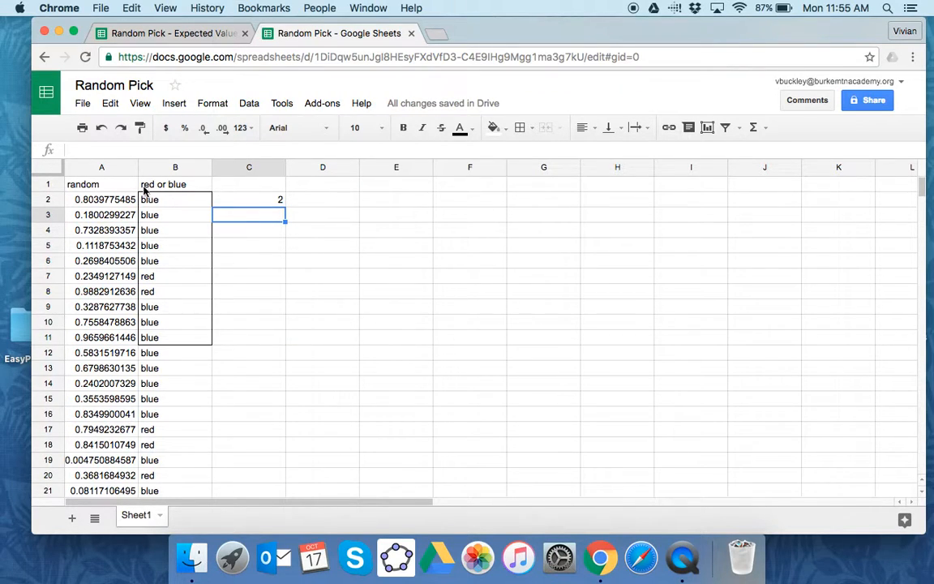
Draw a new random sample by sorting the range of columns A and B by "random", A → Z, with a header row
{"action": "left_click_drag", "start_coordinate": [94, 170], "coordinate": [150, 169]}
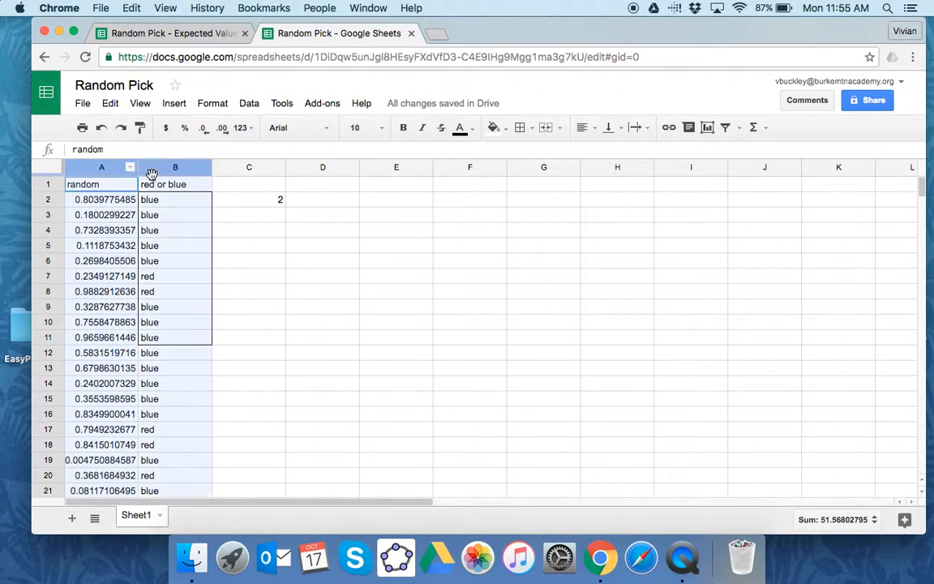
{"action": "left_click", "coordinate": [248, 103]}
{"action": "left_click", "coordinate": [282, 227]}
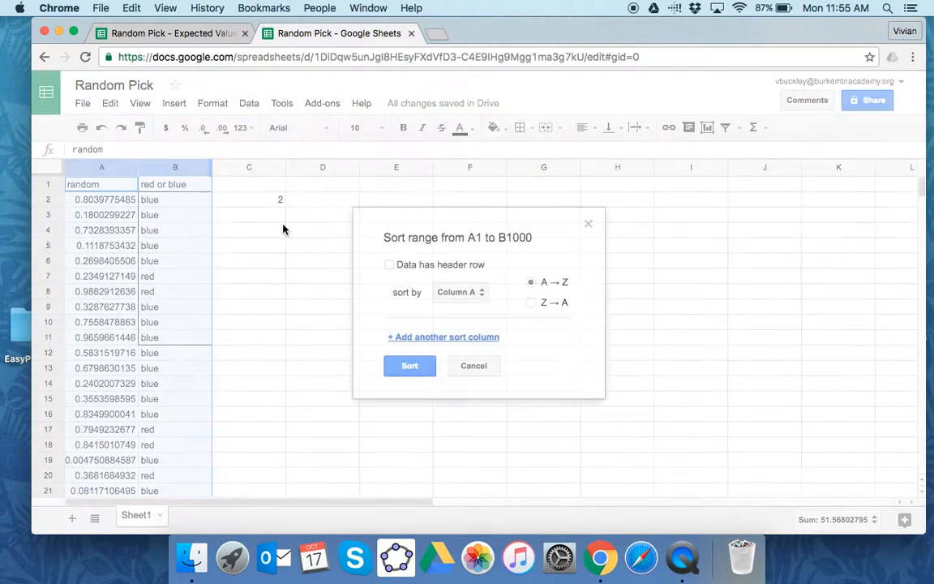
{"action": "left_click", "coordinate": [390, 266]}
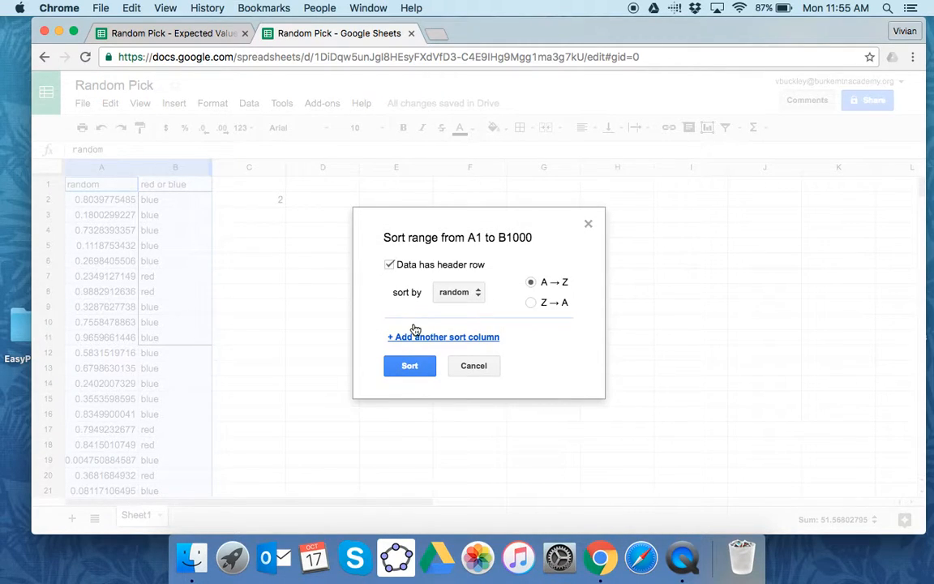
{"action": "left_click", "coordinate": [411, 367]}
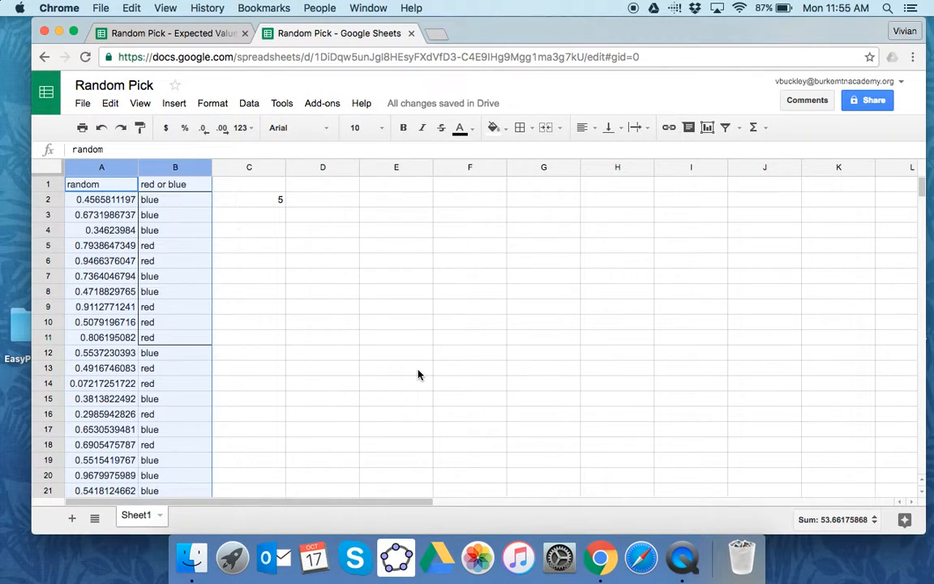
Repeat the last sort several times to draw fresh random samples of ten in B2:B11
{"action": "key", "text": "super+y"}
{"action": "key", "text": "super+y"}
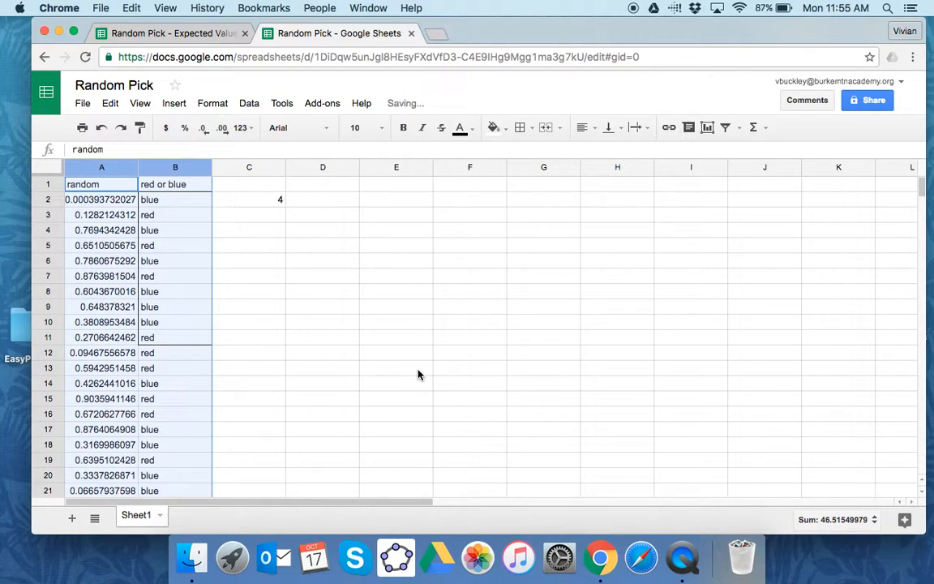
{"action": "key", "text": "super+y"}
{"action": "key", "text": "super+y"}
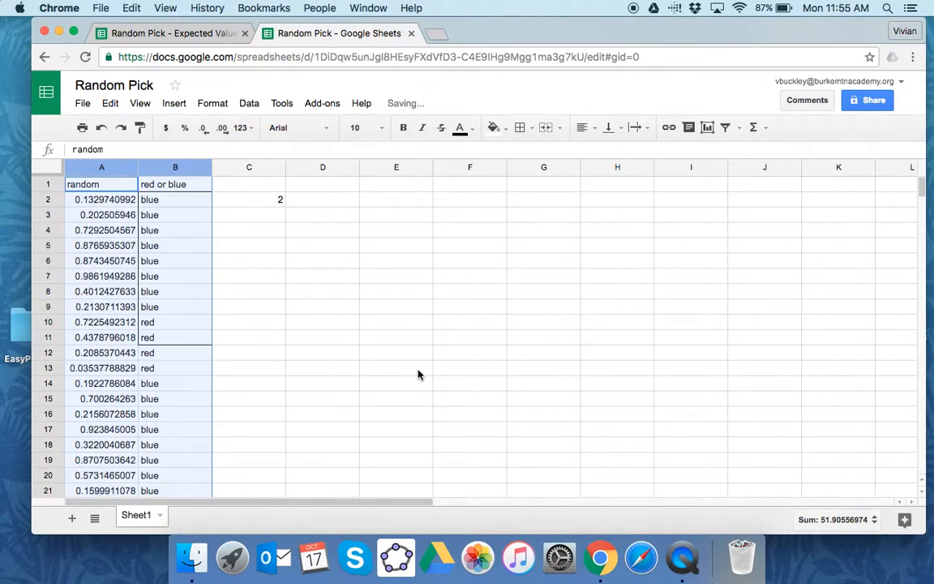
{"action": "key", "text": "super+y"}
{"action": "key", "text": "super+y"}
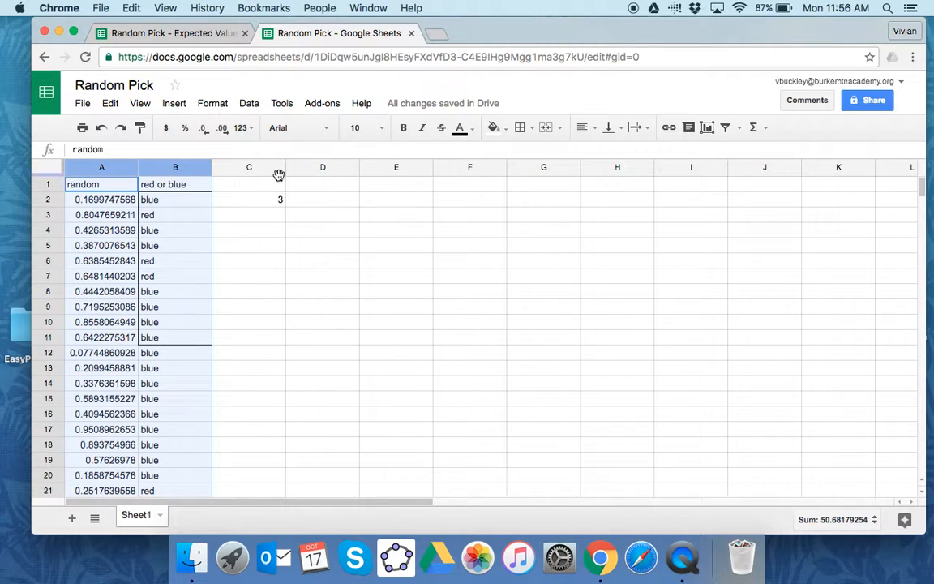
Check the count formula in C2 and sort columns A and B again by "random", A → Z, with the header row excluded
{"action": "left_click", "coordinate": [275, 200]}
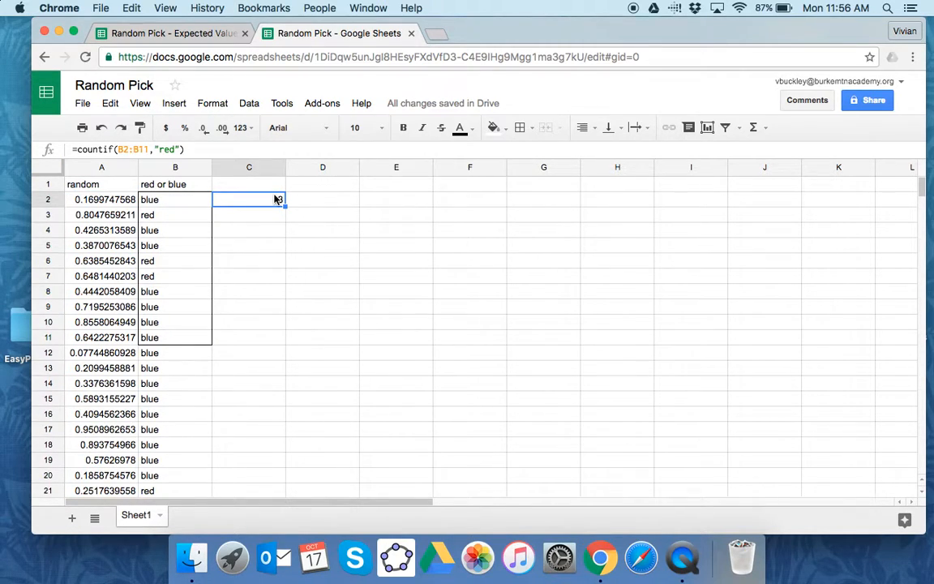
{"action": "left_click_drag", "start_coordinate": [97, 166], "coordinate": [166, 172]}
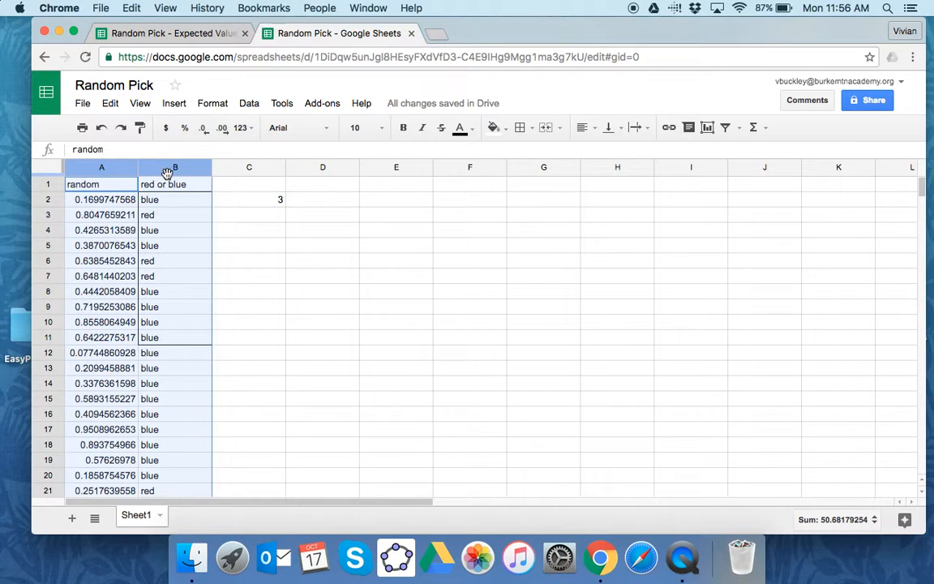
{"action": "left_click", "coordinate": [250, 104]}
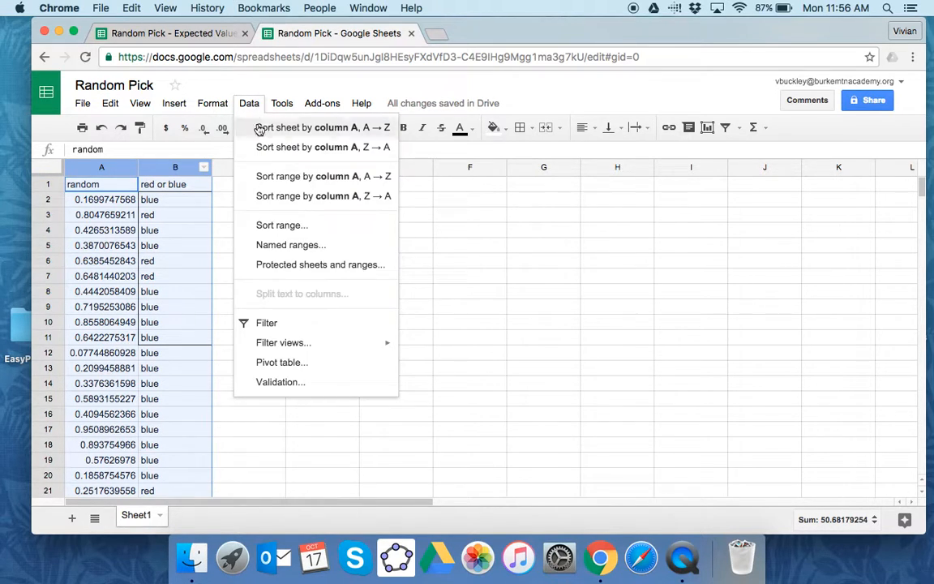
{"action": "left_click", "coordinate": [269, 226]}
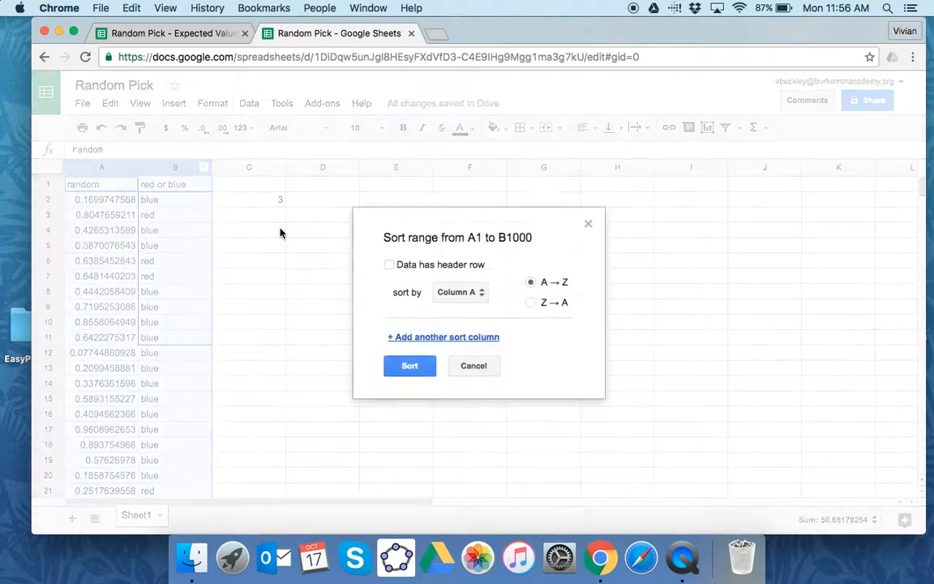
{"action": "left_click", "coordinate": [389, 264]}
{"action": "left_click", "coordinate": [407, 369]}
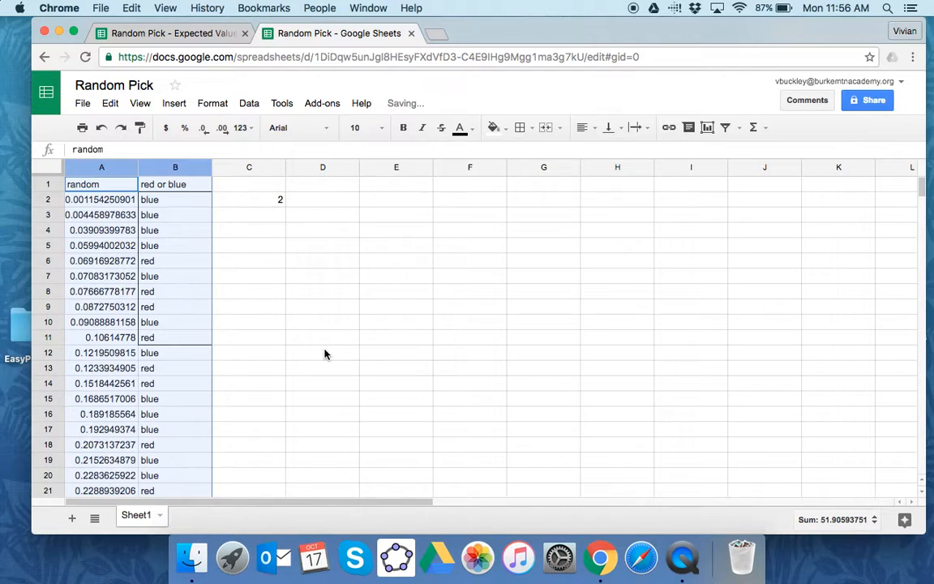
{"action": "type", "text": "y"}
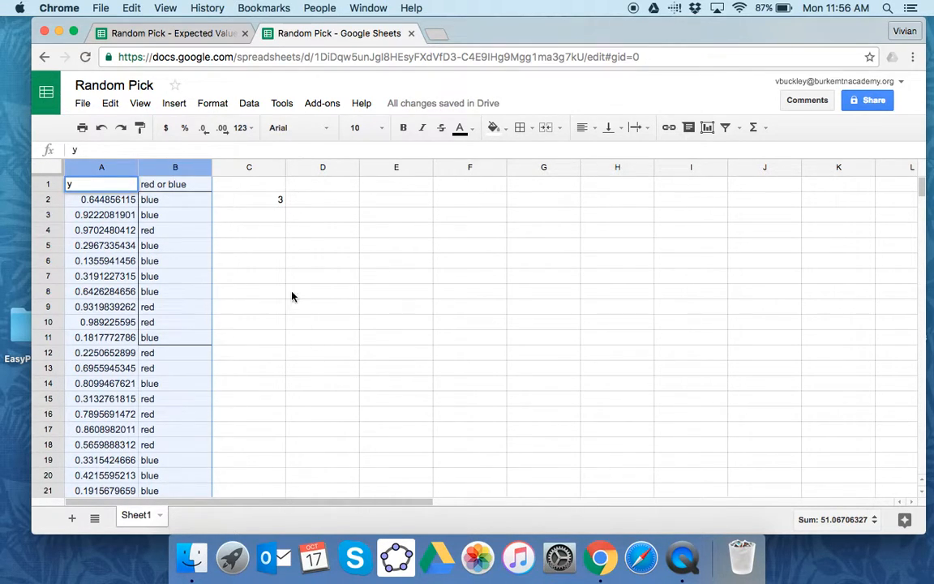
{"action": "left_click", "coordinate": [109, 103]}
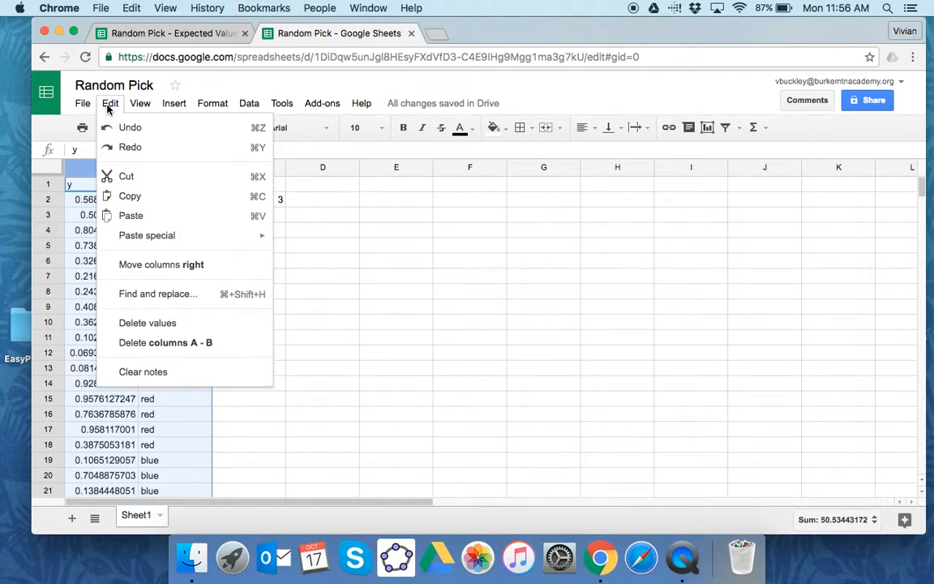
{"action": "left_click", "coordinate": [114, 128]}
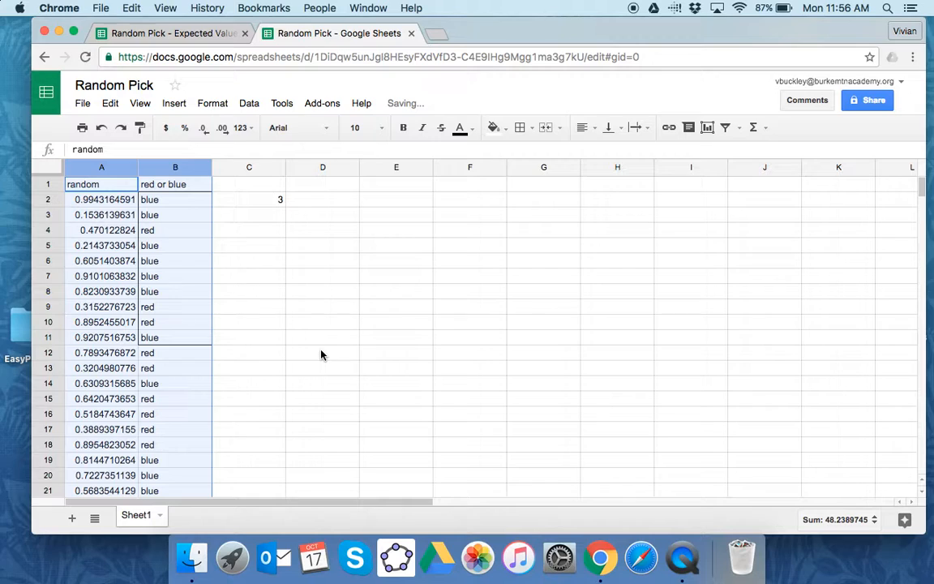